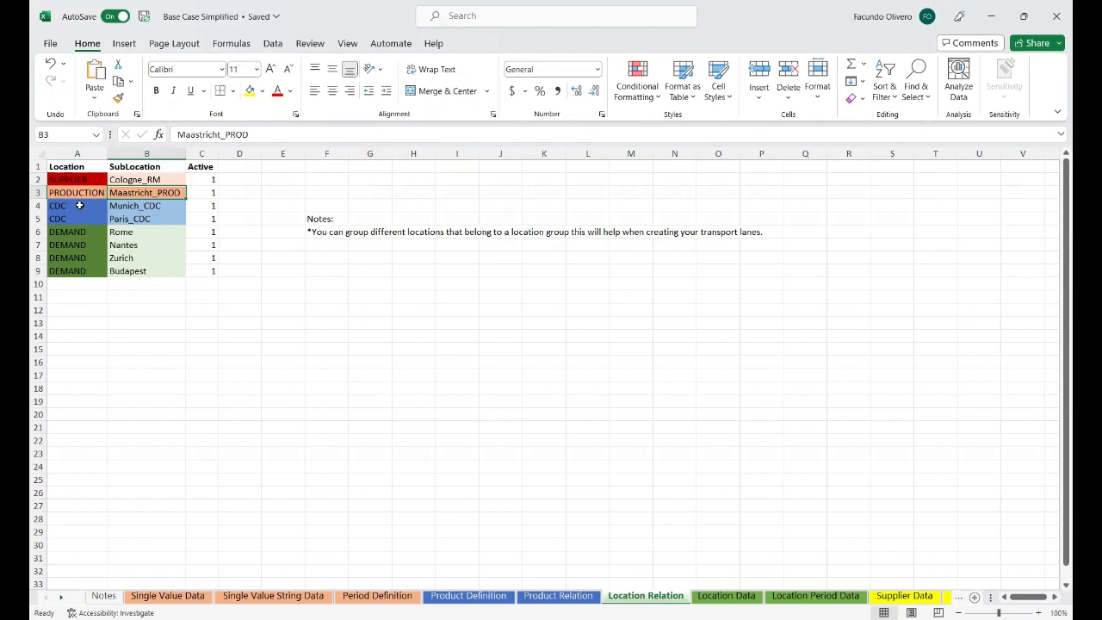
Open the Transport Cost Data sheet.
left_click_drag(79, 205, 152, 270)
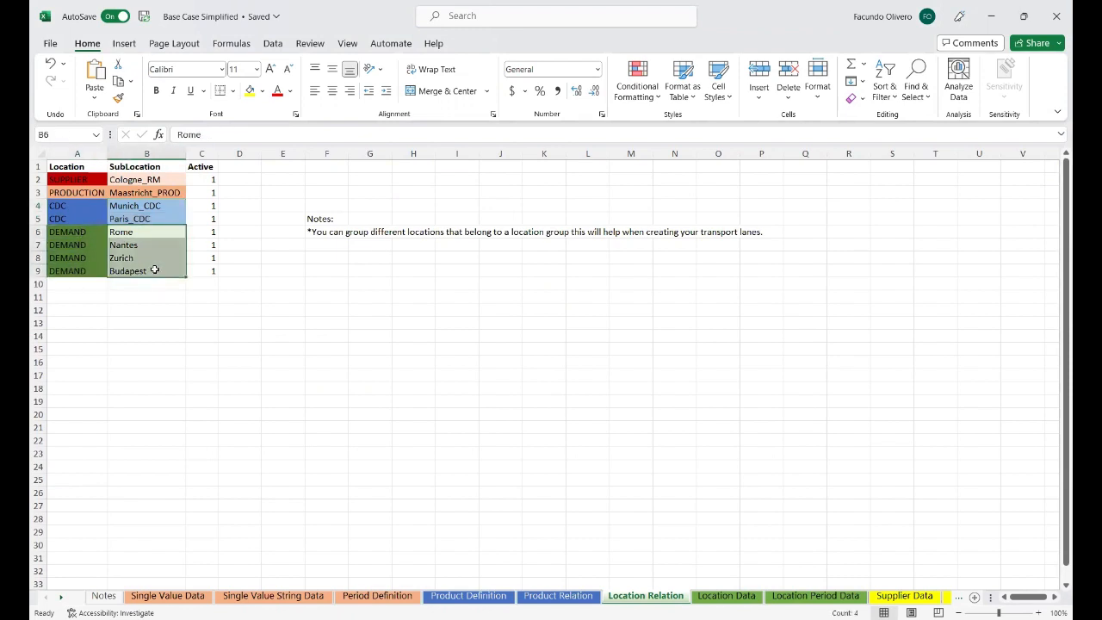
left_click(60, 597)
left_click(60, 597)
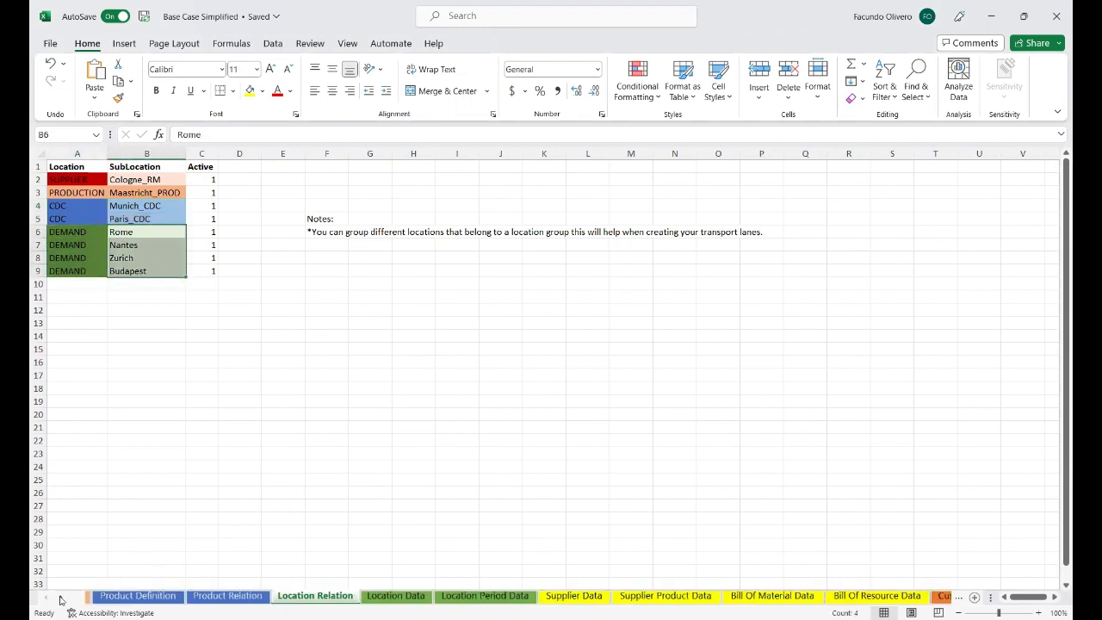
left_click(61, 597)
left_click(60, 597)
left_click(60, 597)
left_click(61, 596)
left_click(61, 596)
left_click(60, 597)
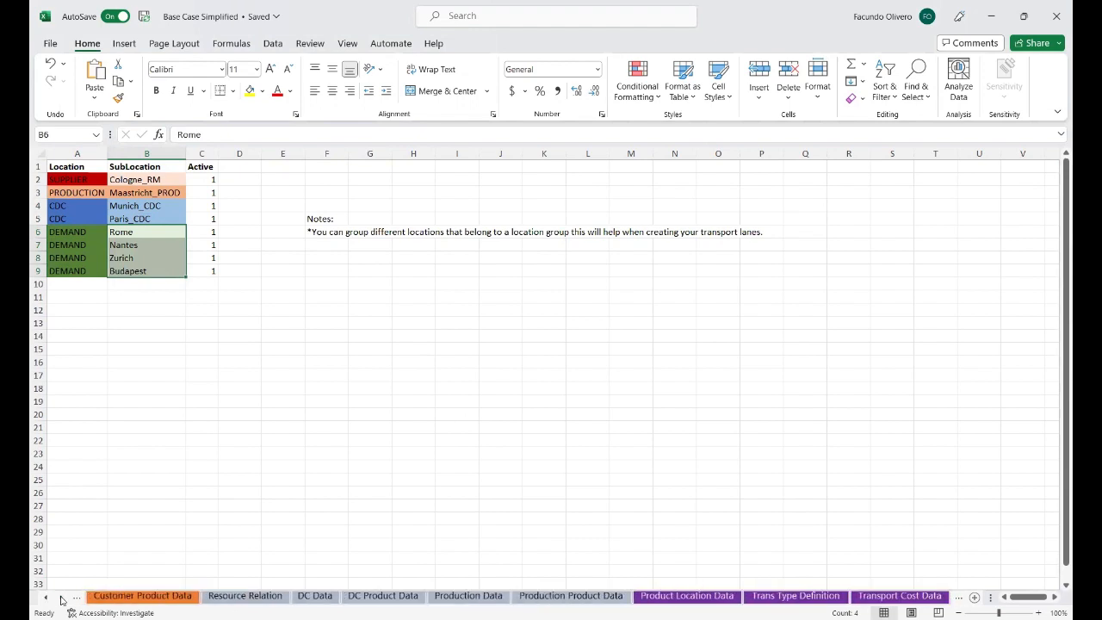
left_click(60, 596)
left_click(807, 593)
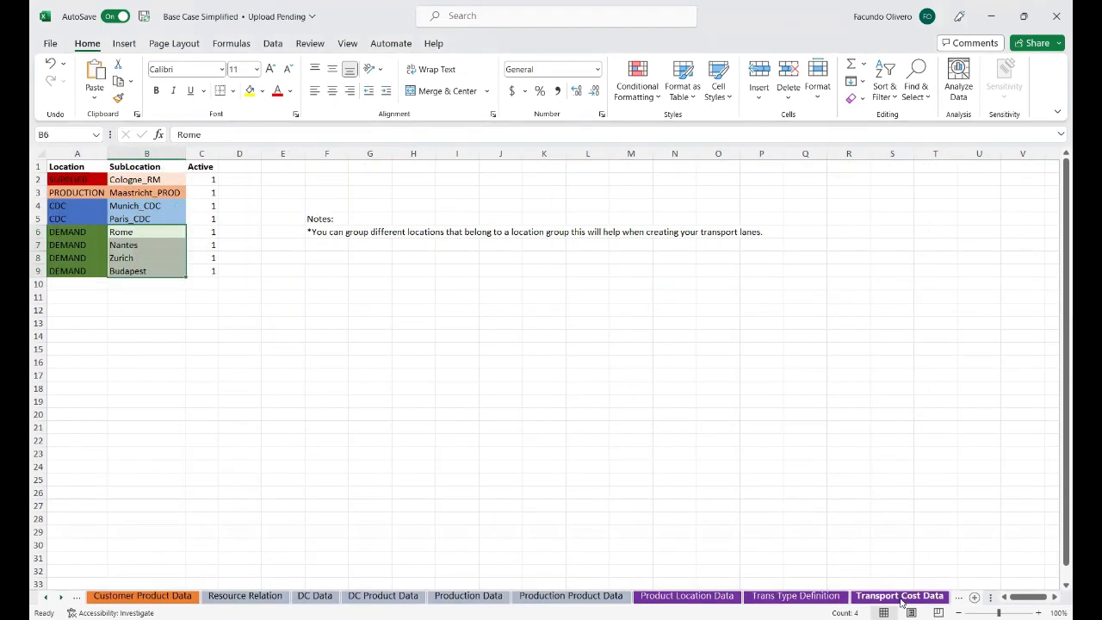
left_click(900, 597)
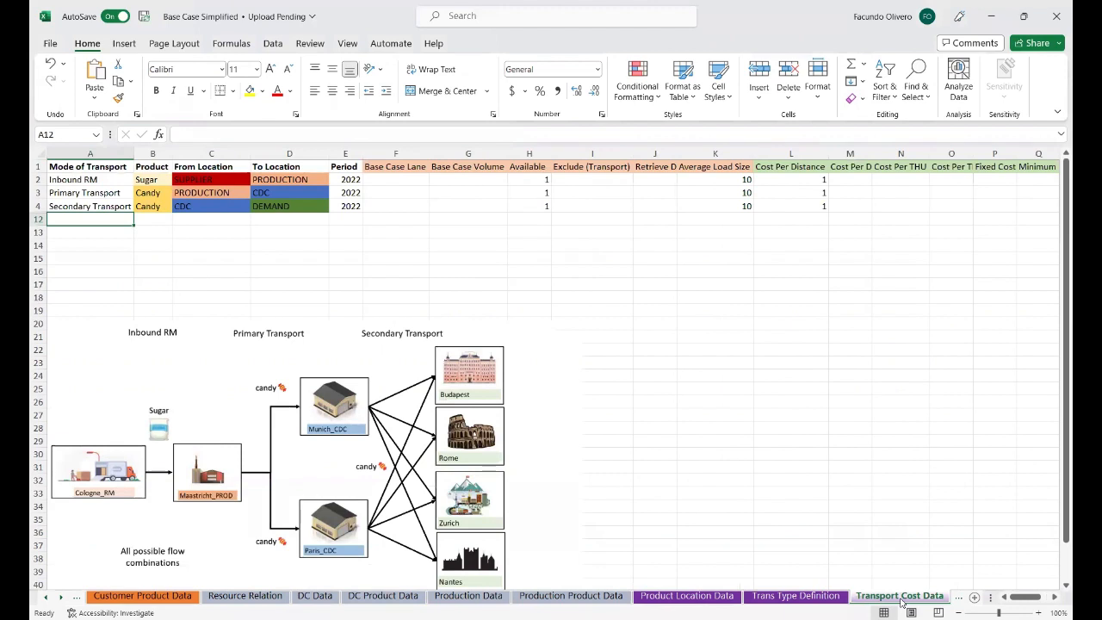
Examine the mode of transport, from location and to location of the inbound, primary and secondary transport lanes in rows 2 to 4.
left_click_drag(95, 179, 97, 208)
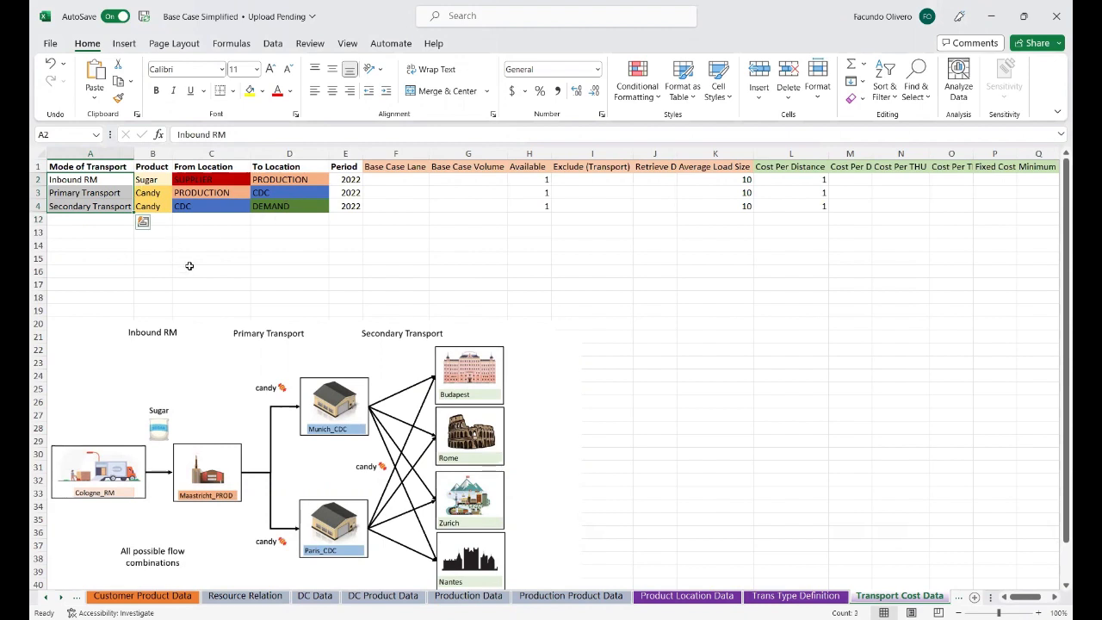
left_click(100, 233)
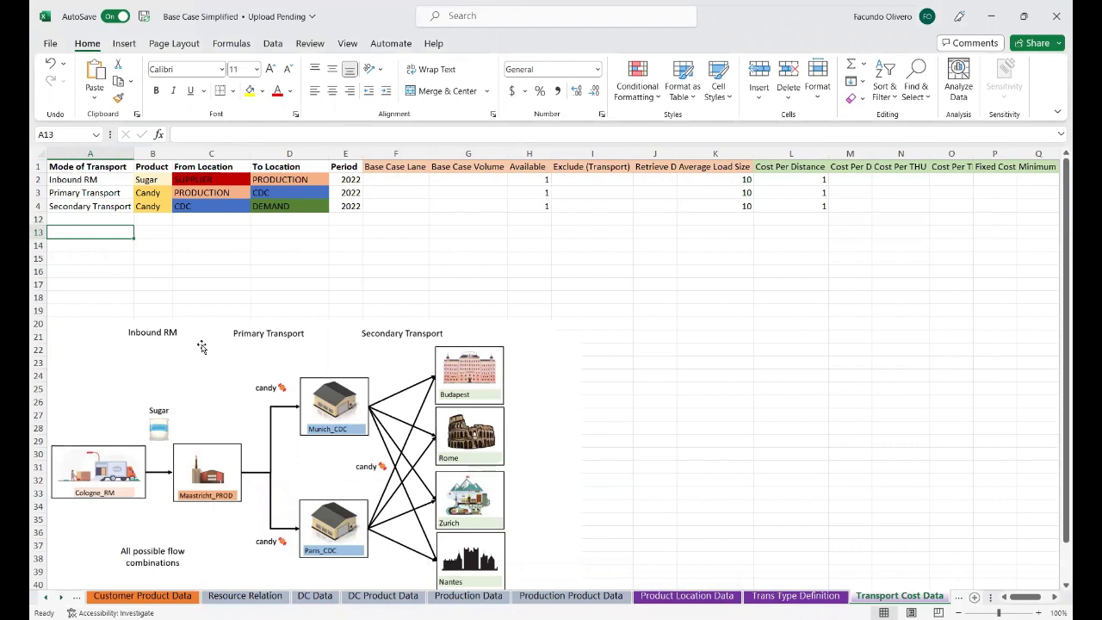
left_click(37, 179)
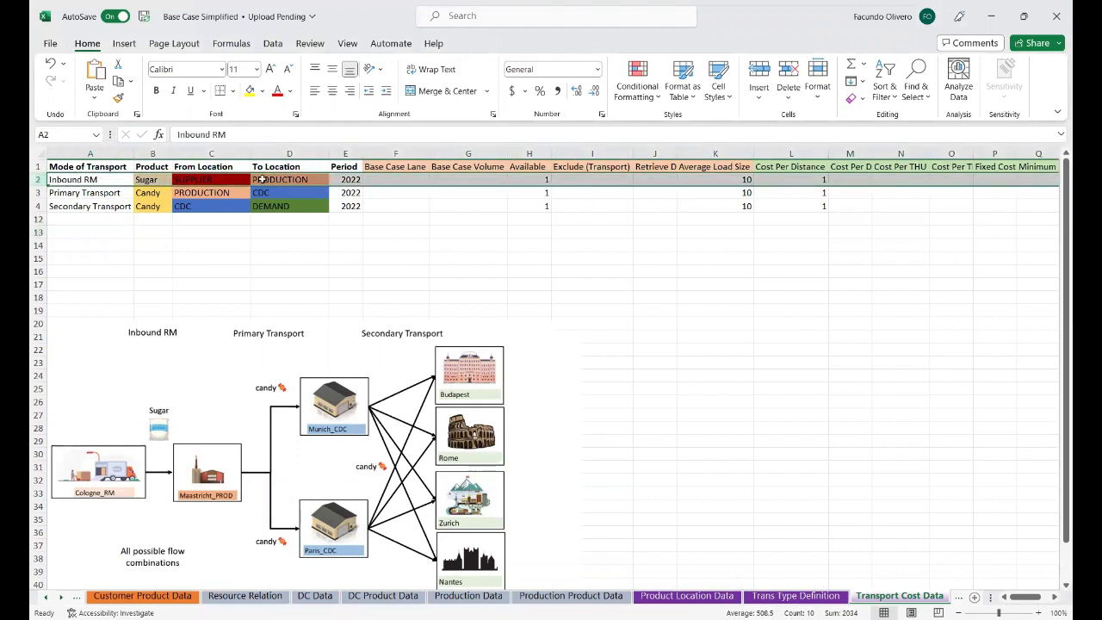
left_click(37, 193)
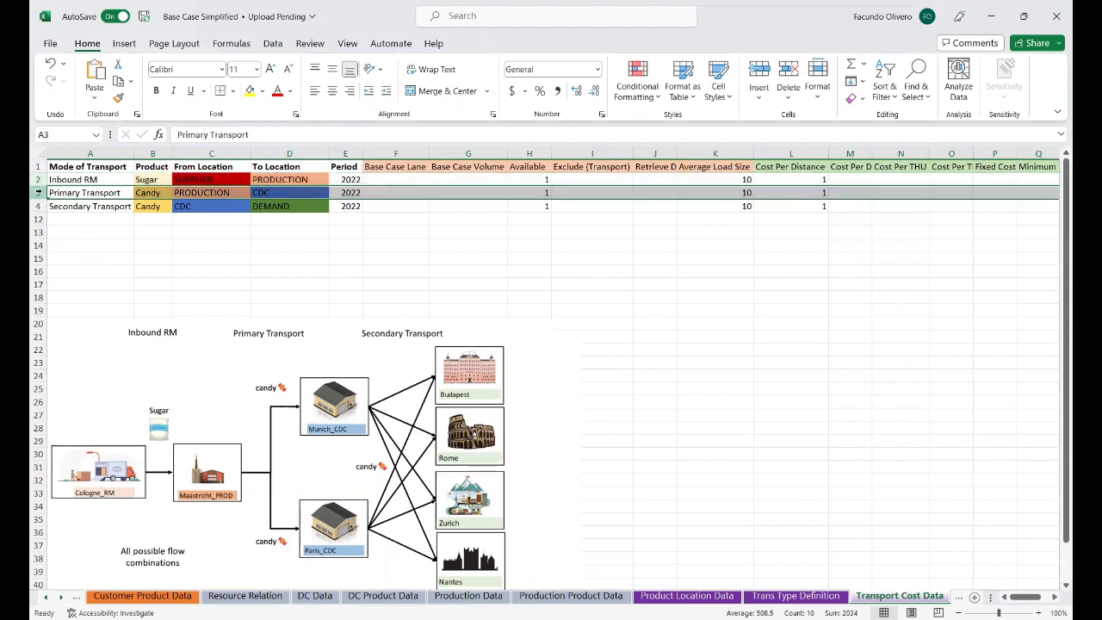
left_click(72, 193)
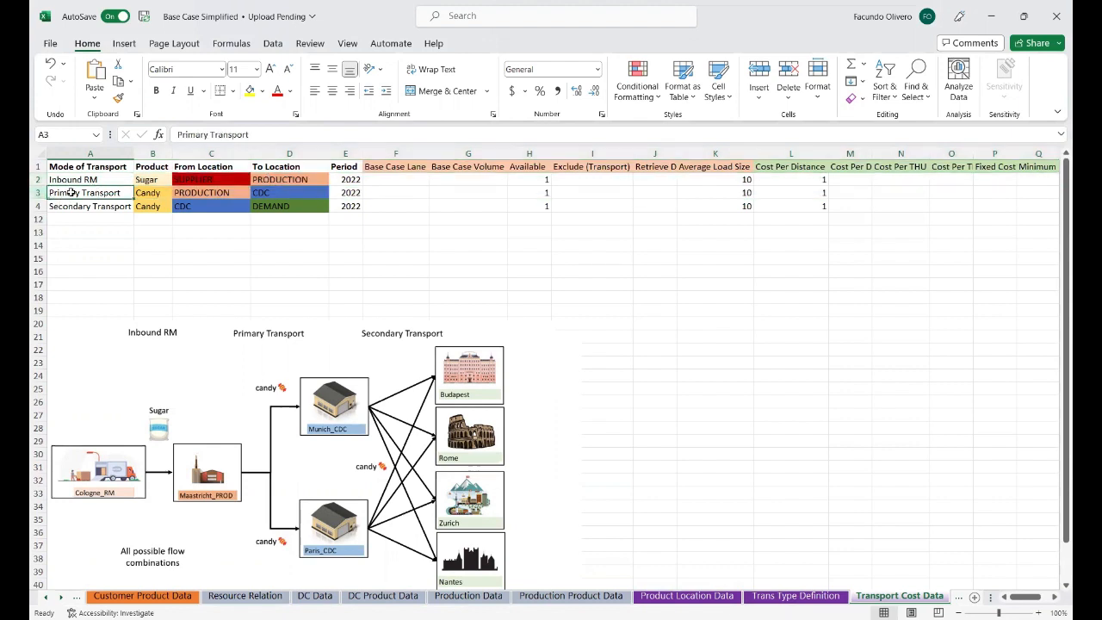
left_click(186, 195)
left_click(272, 191)
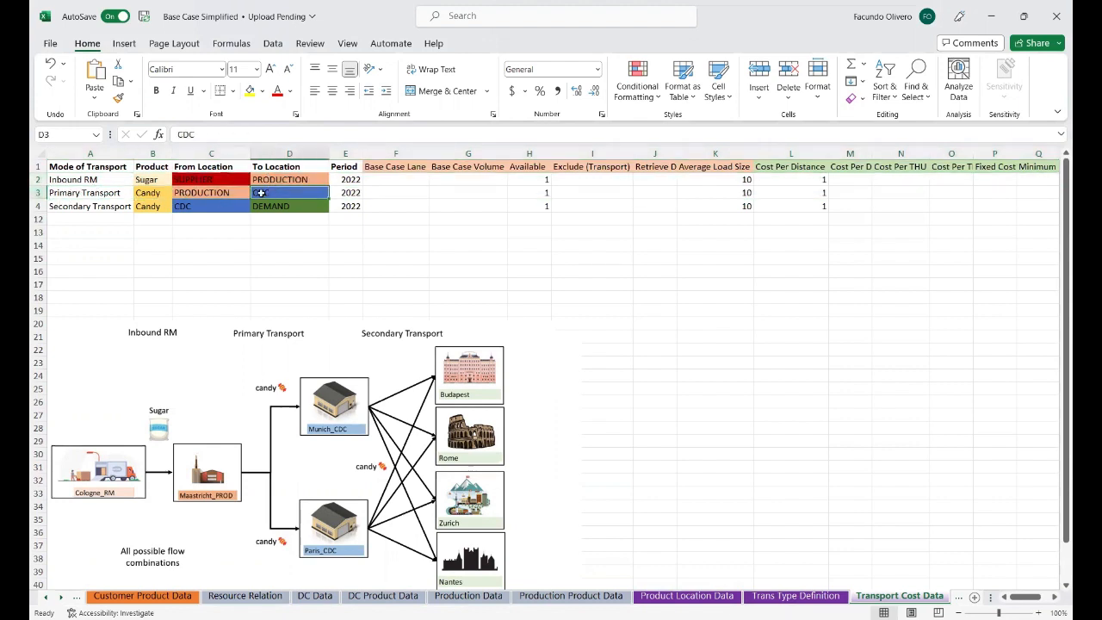
left_click(61, 206)
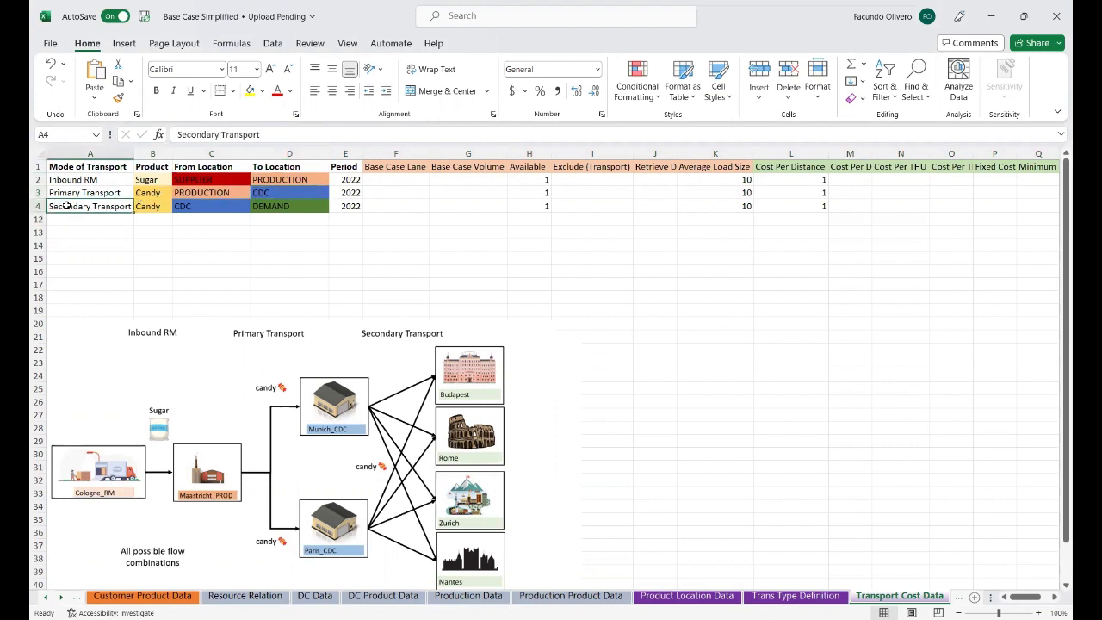
left_click(200, 206)
left_click(270, 204)
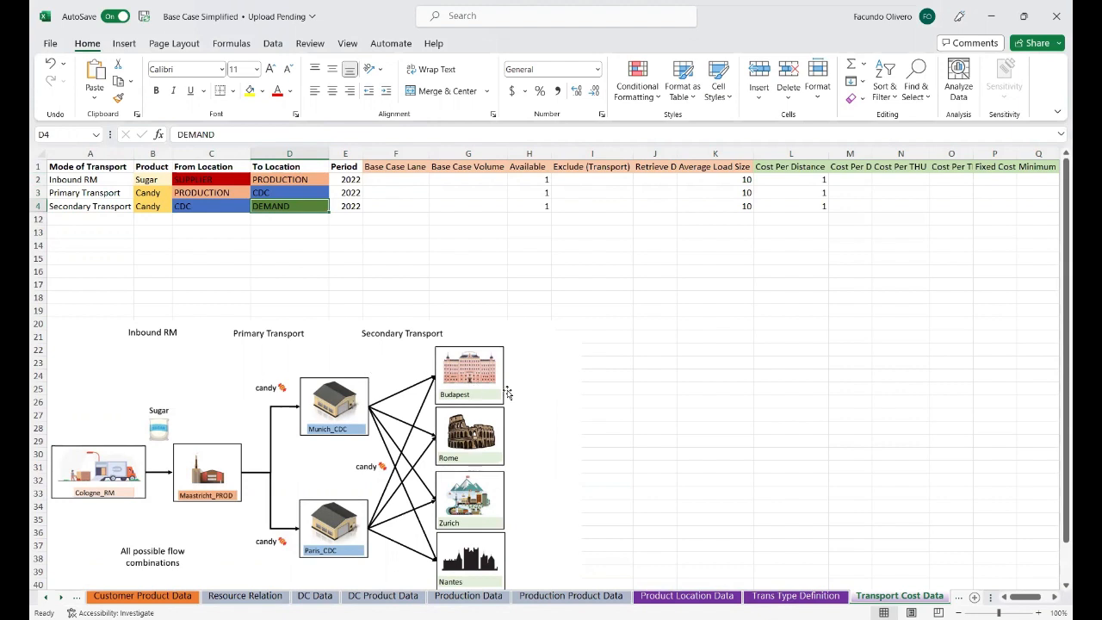
left_click(70, 221)
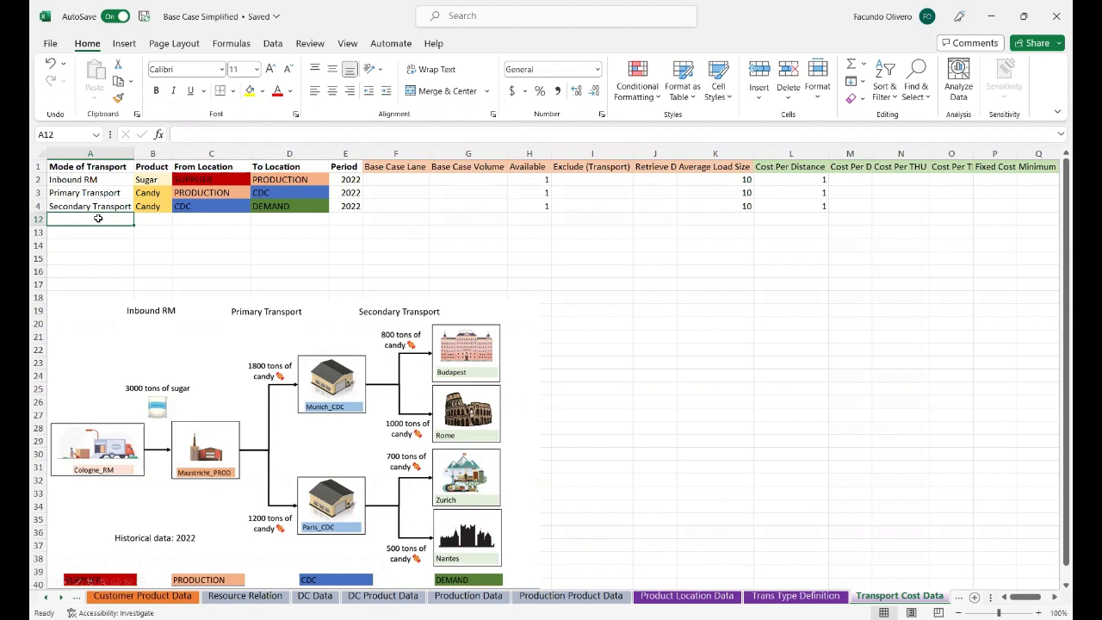
left_click(98, 169)
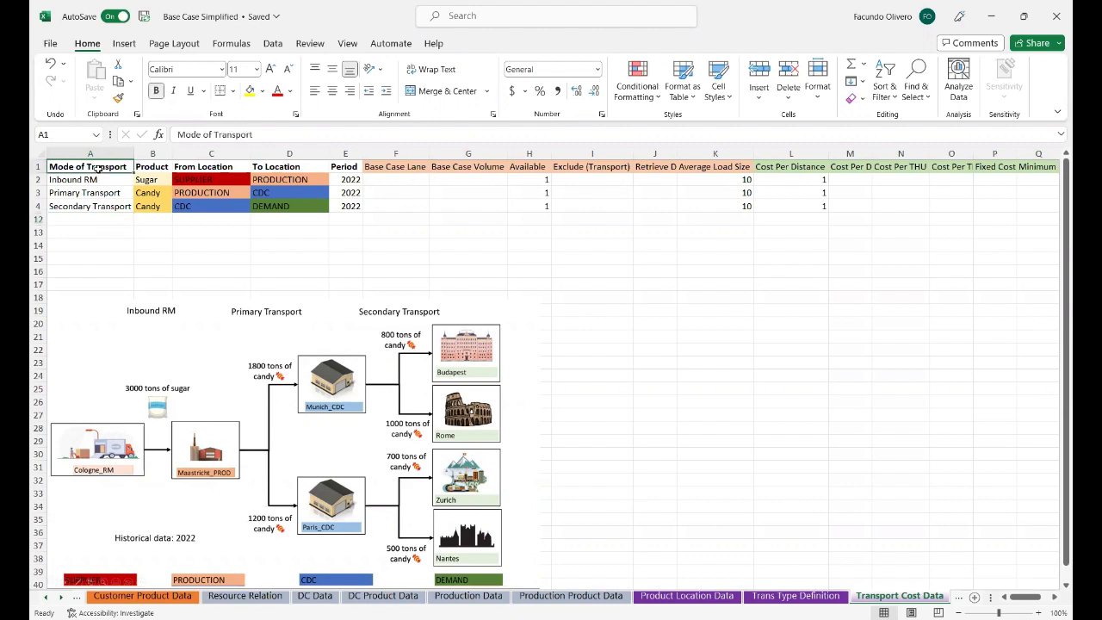
Start a new lane in row 12 with mode Inbound RM, product Sugar, from Cologne_RM to Maastricht_PROD.
left_click(85, 218)
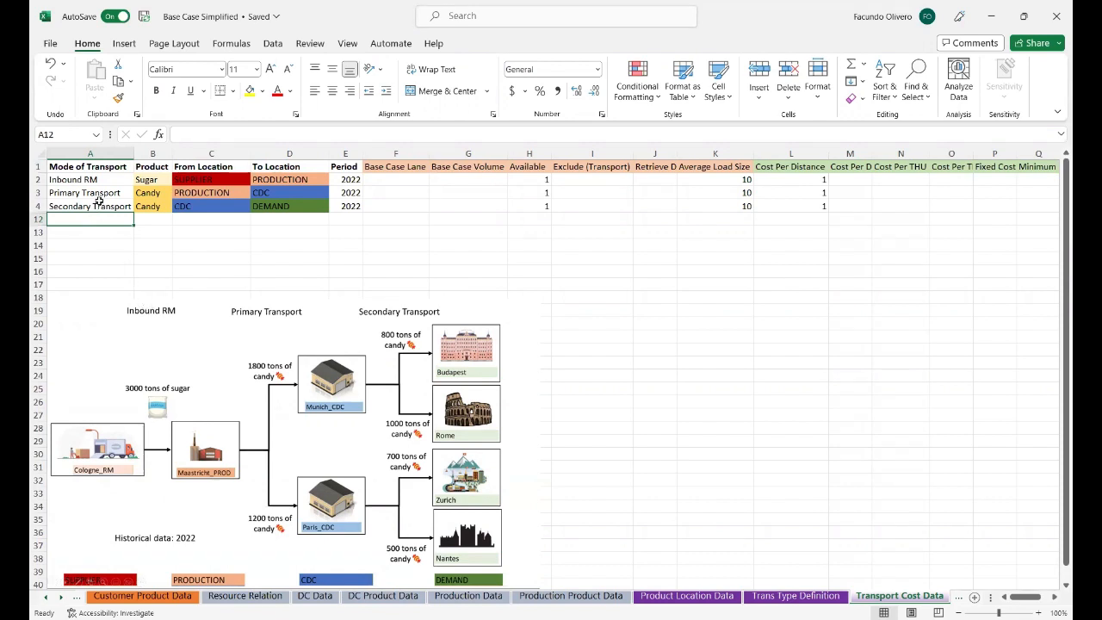
type("inbound RM")
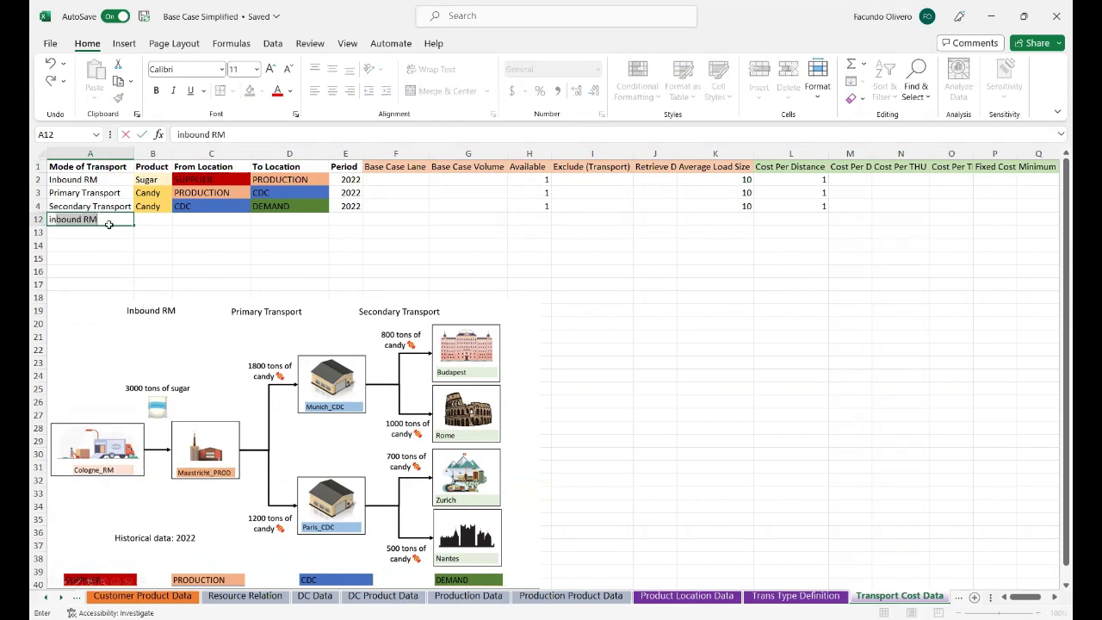
key("Tab")
type("s")
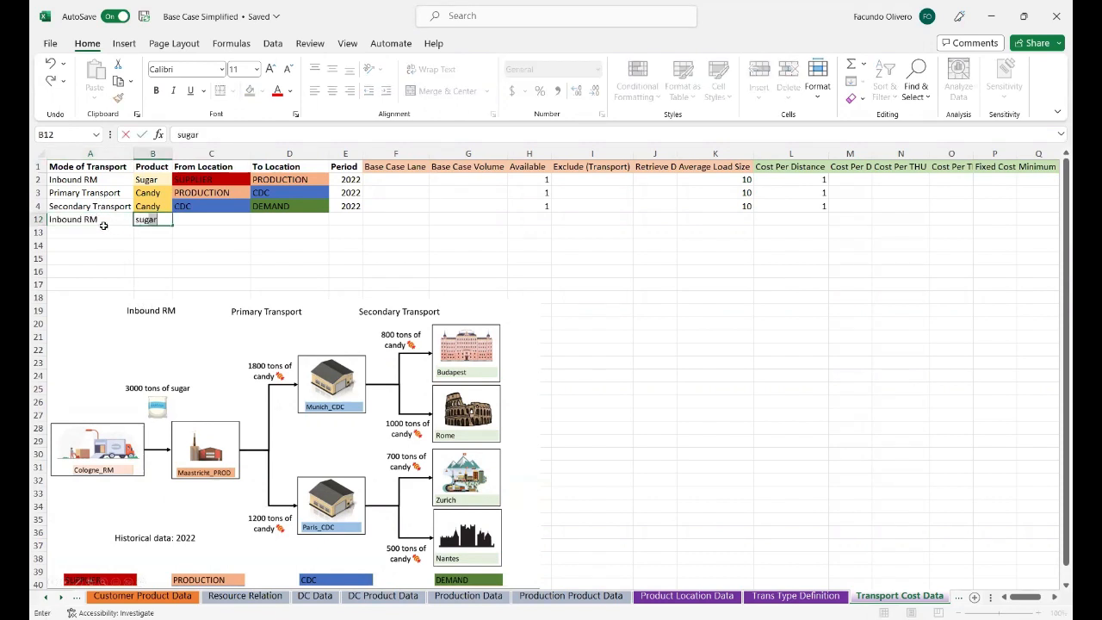
key("Tab")
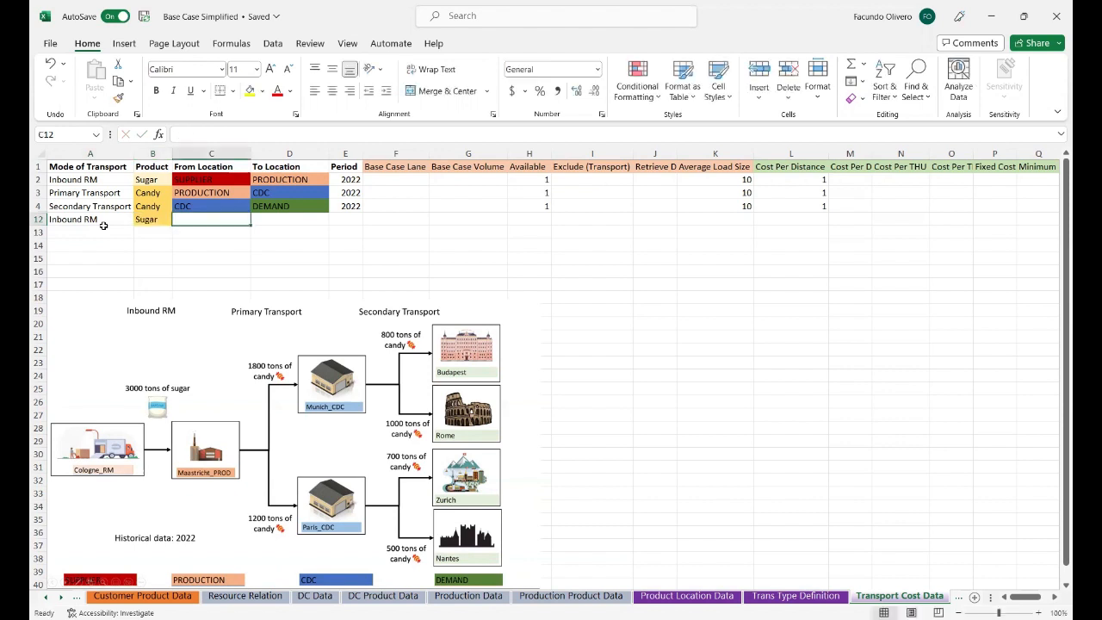
type("cologne_RM")
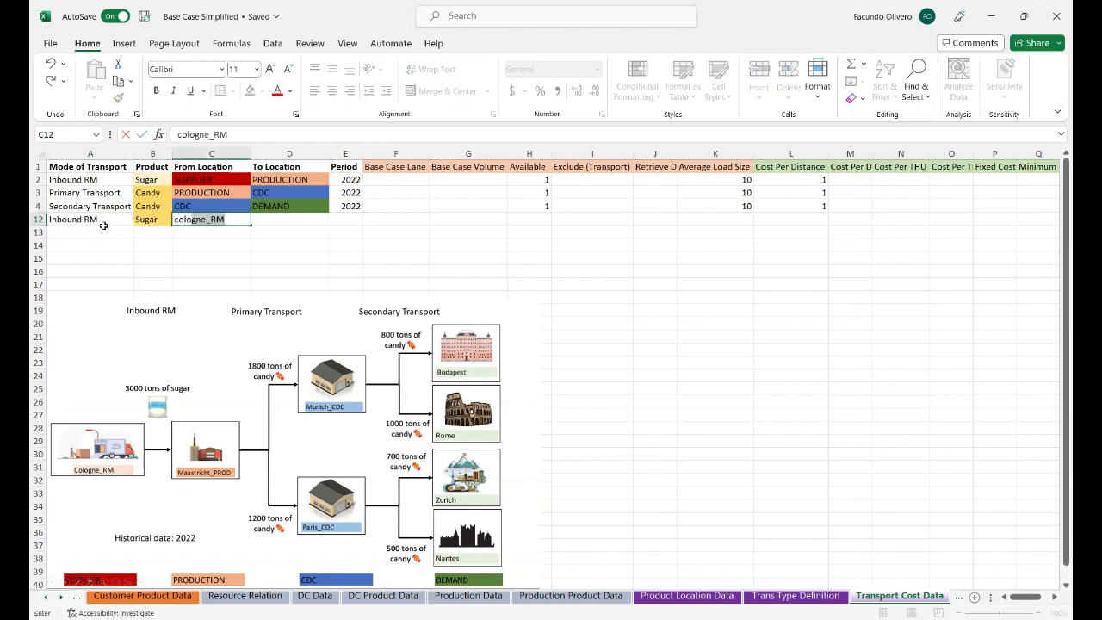
key("Tab")
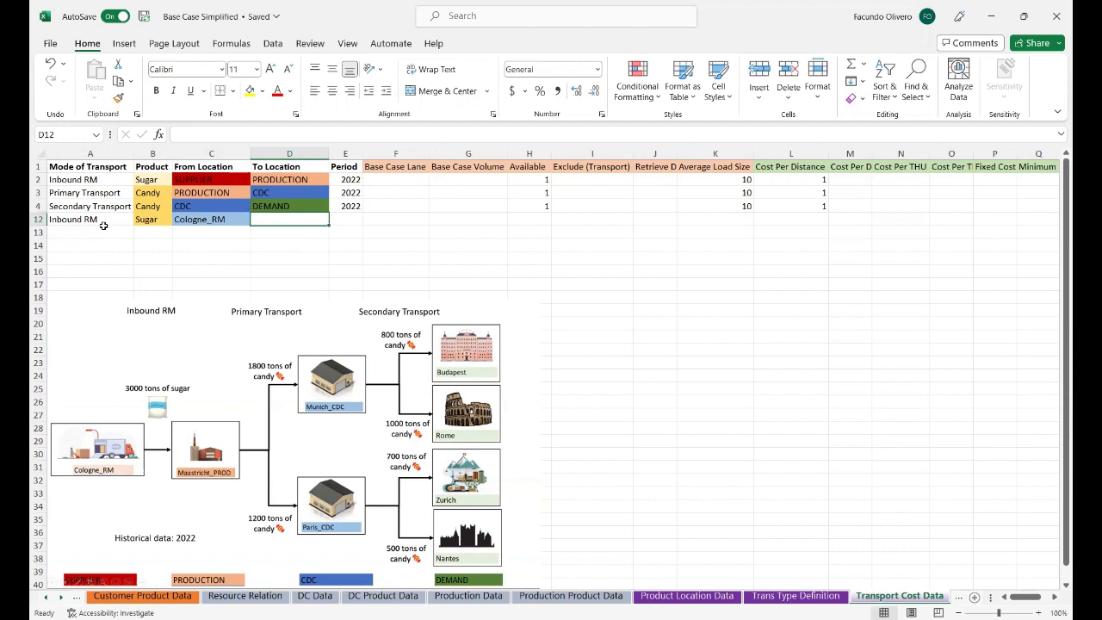
type("m")
key("Tab")
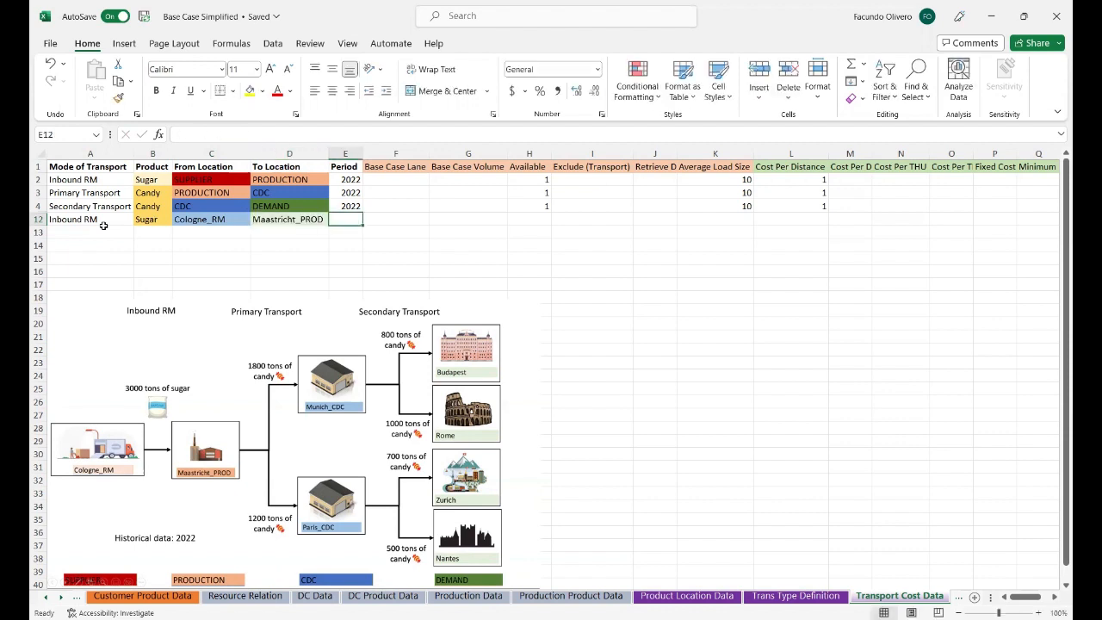
Complete the Cologne_RM to Maastricht_PROD lane with period 2022, base case lane 1, base case volume 3000 and available 1.
type("2022")
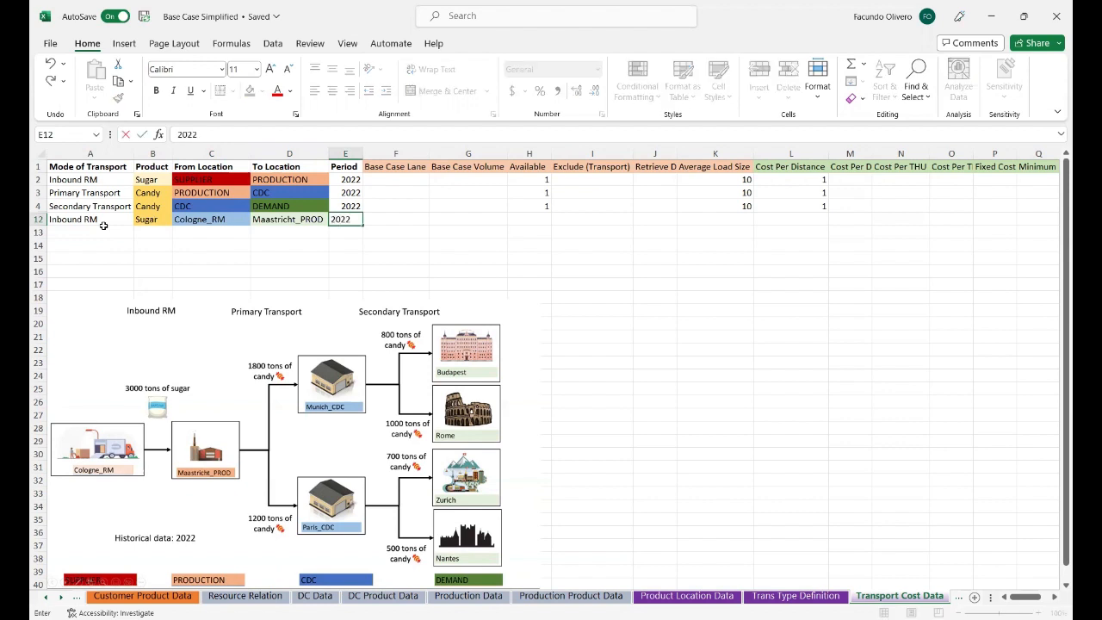
key("Tab")
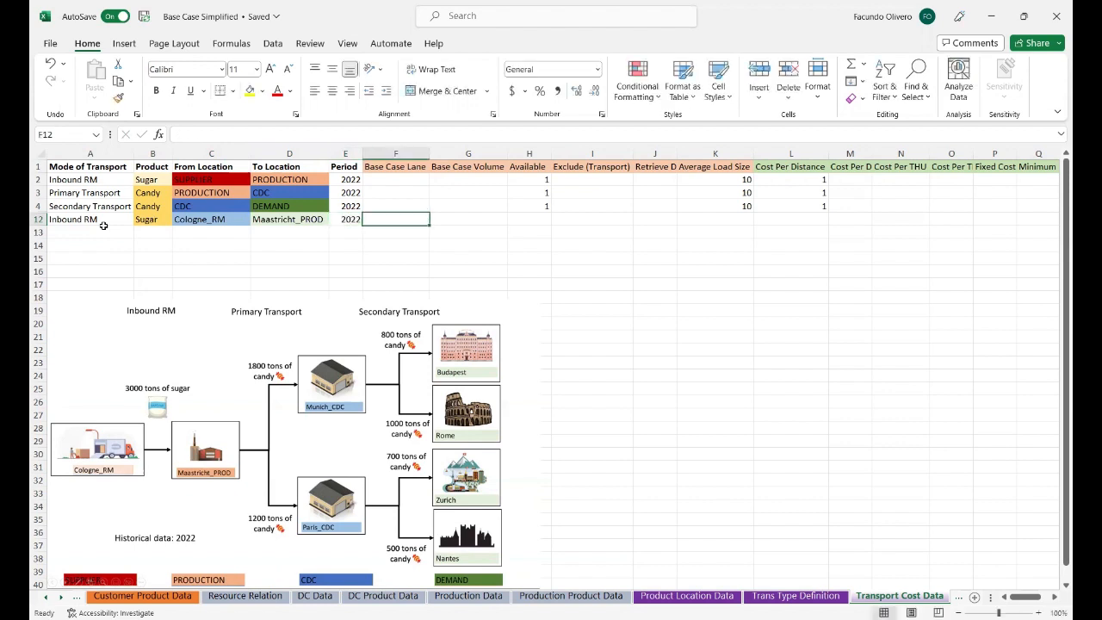
type("1")
key("Tab")
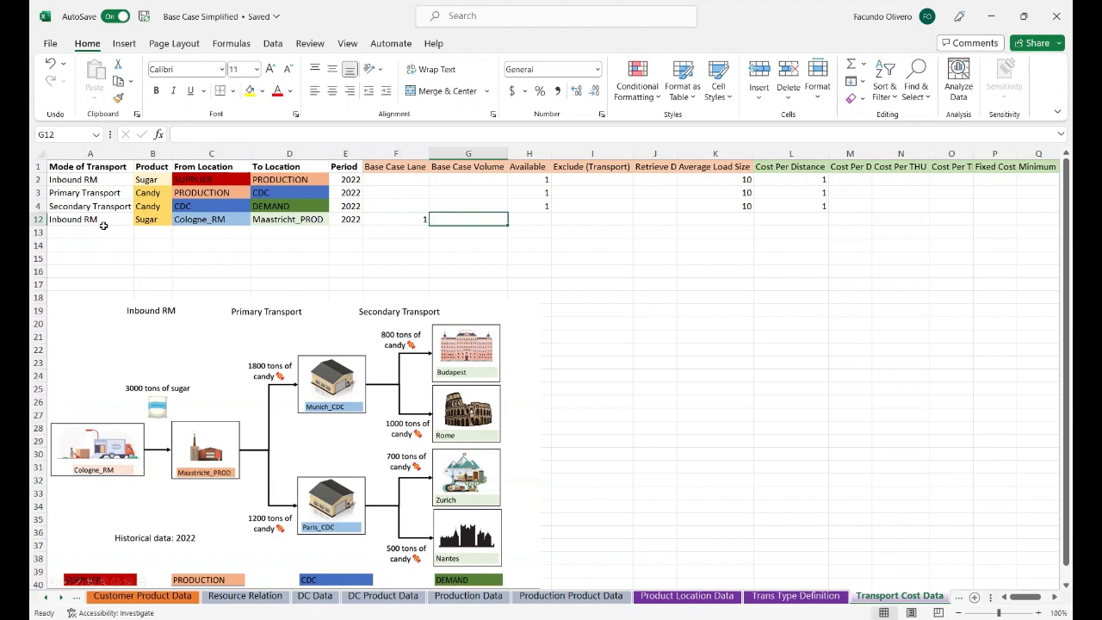
type("3000")
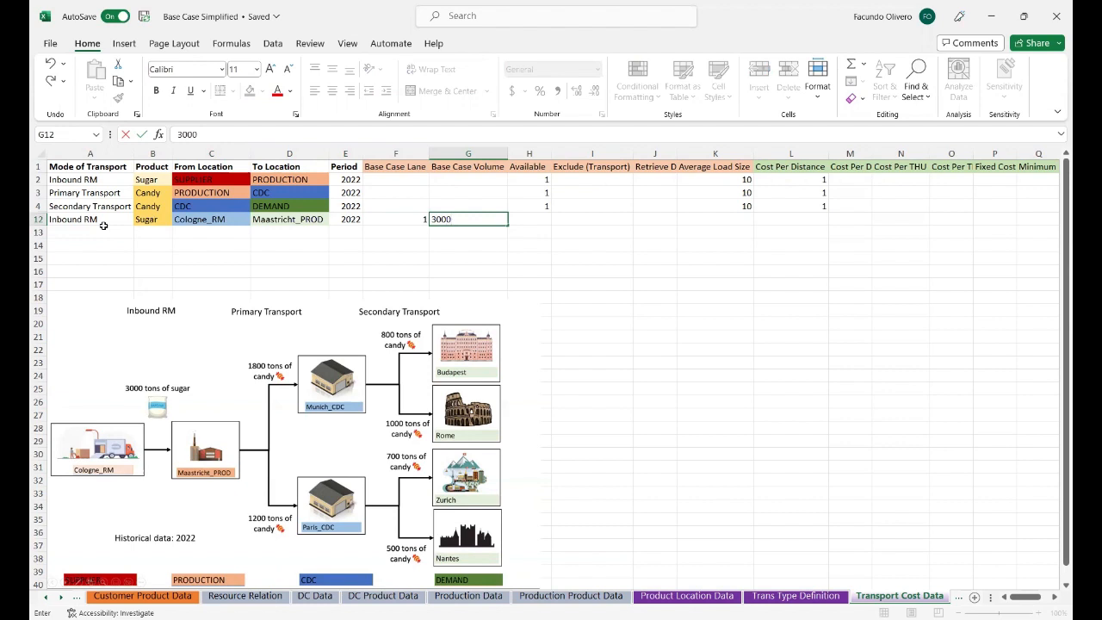
key("Tab")
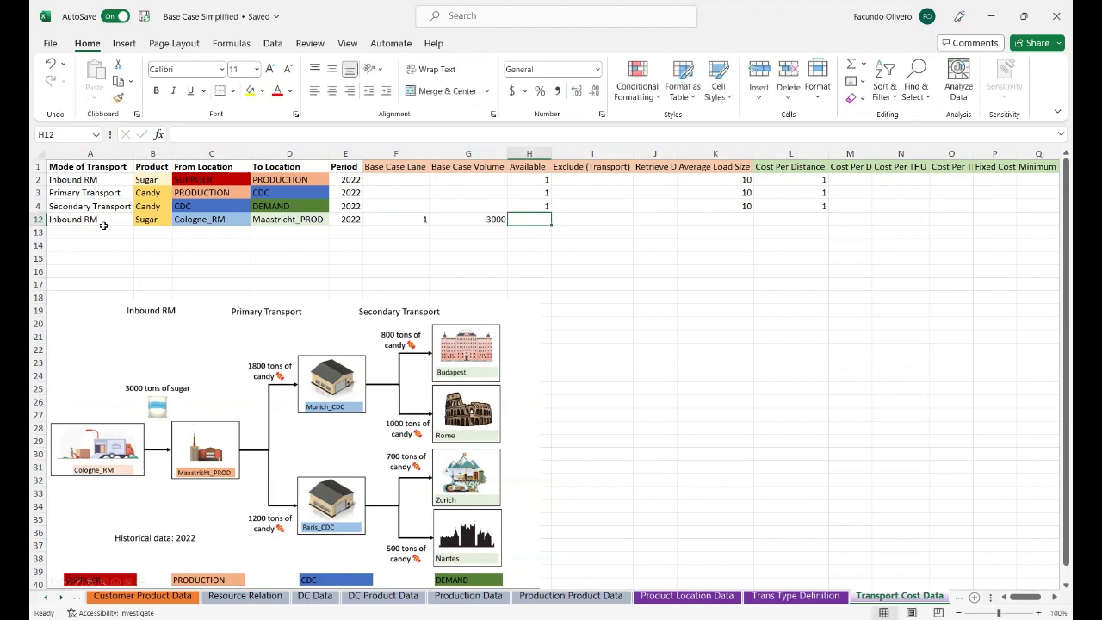
type("1")
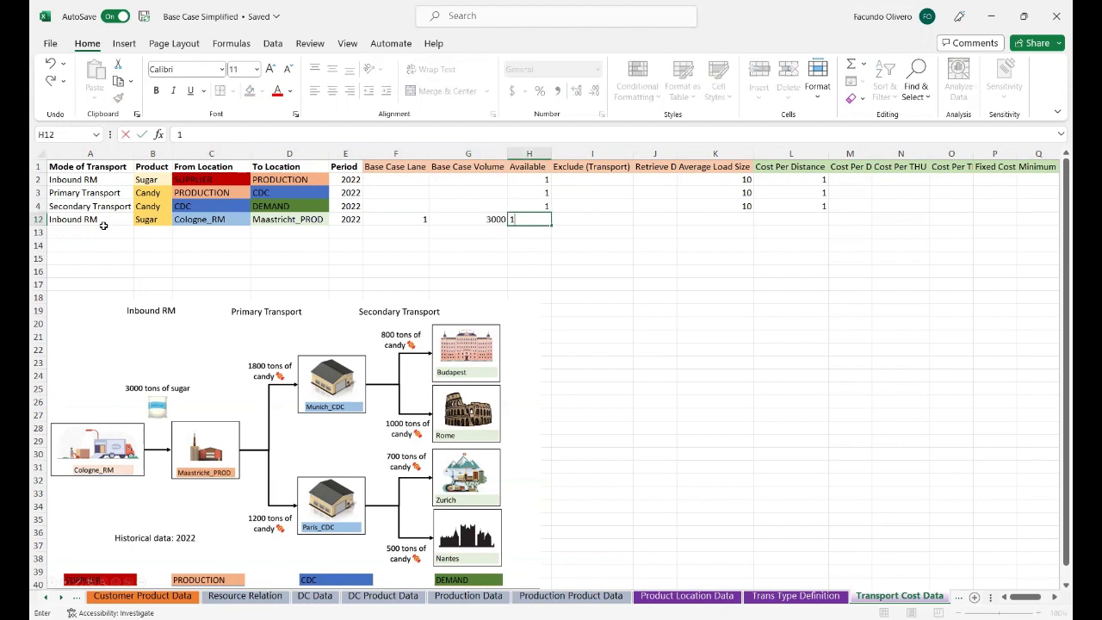
key("Return")
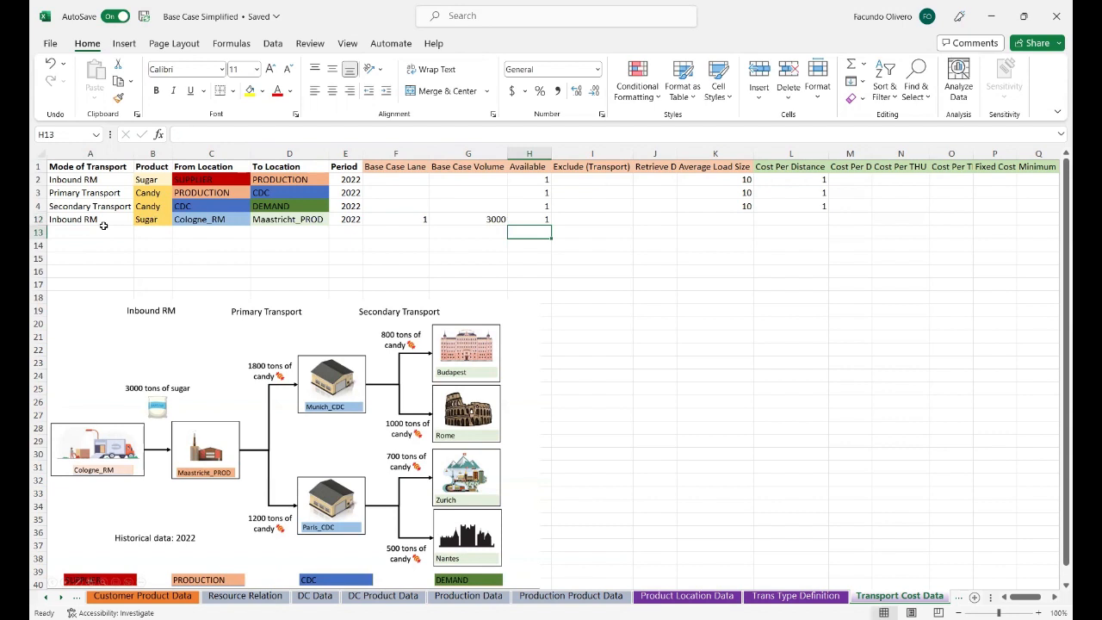
Add a Primary Transport lane for Candy in row 13 from Maastricht_PROD to Munich_CDC with period 2022, base case lane 1, volume 1800 and available 1.
key("Left")
key("Left")
key("Left")
key("Left")
key("Left")
key("Left")
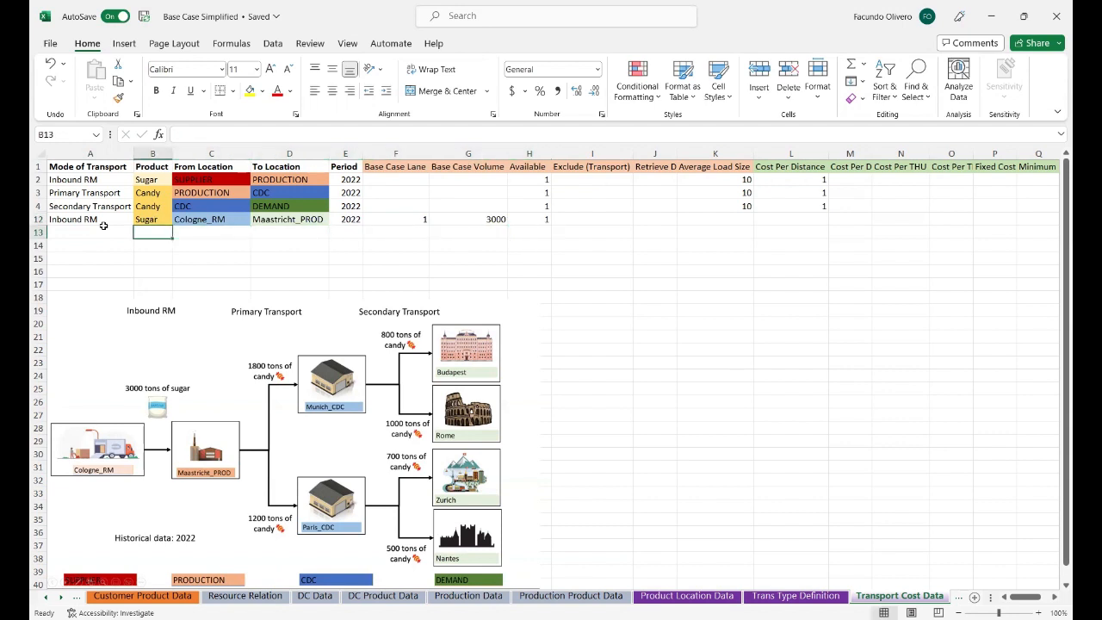
key("Left")
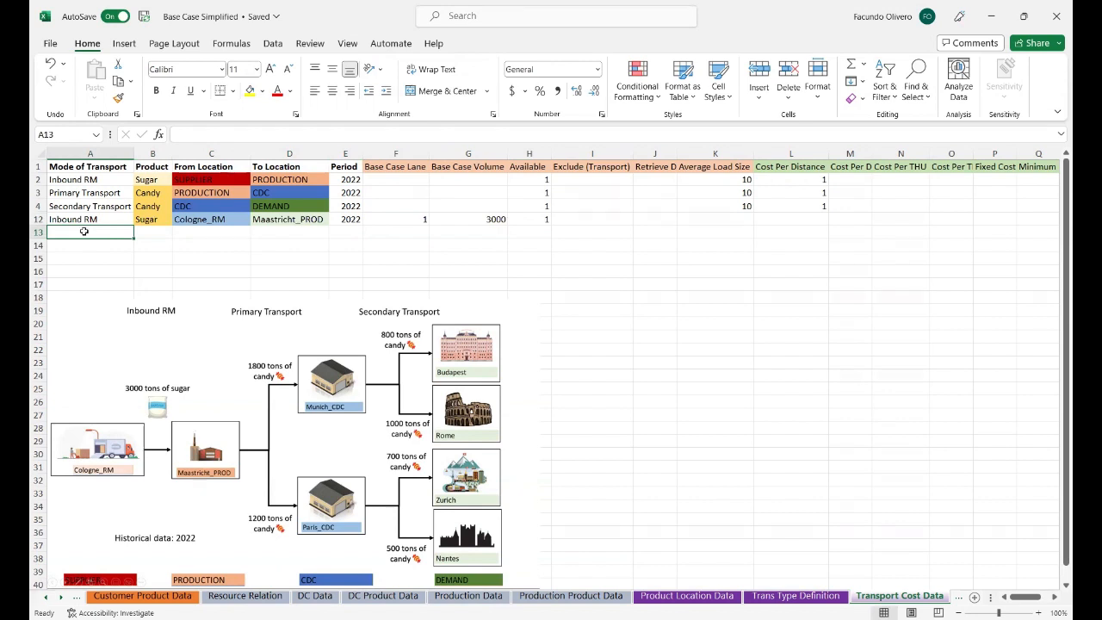
type("Primary Transport")
key("Tab")
type("Candy")
key("Tab")
type("Maastricht_PROD")
key("Tab")
type("Munich_CDC")
key("Tab")
type("2022\t1\t1800\t1")
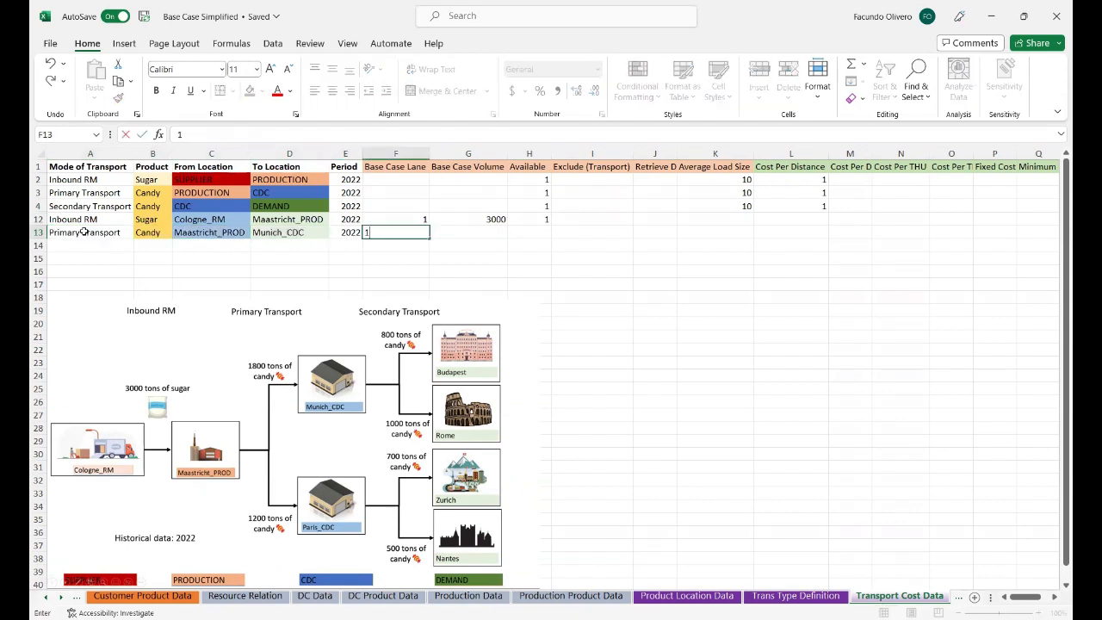
key("Return")
Add a Primary Transport lane for Candy in row 14 from Maastricht_PROD to Paris_CDC with period 2022, base case lane 1, volume 1200 and available 1.
type("Primary Transport")
key("Tab")
type("Candy")
key("Tab")
type("Maastricht_PROD")
key("Tab")
type("Paris_CDC")
key("Tab")
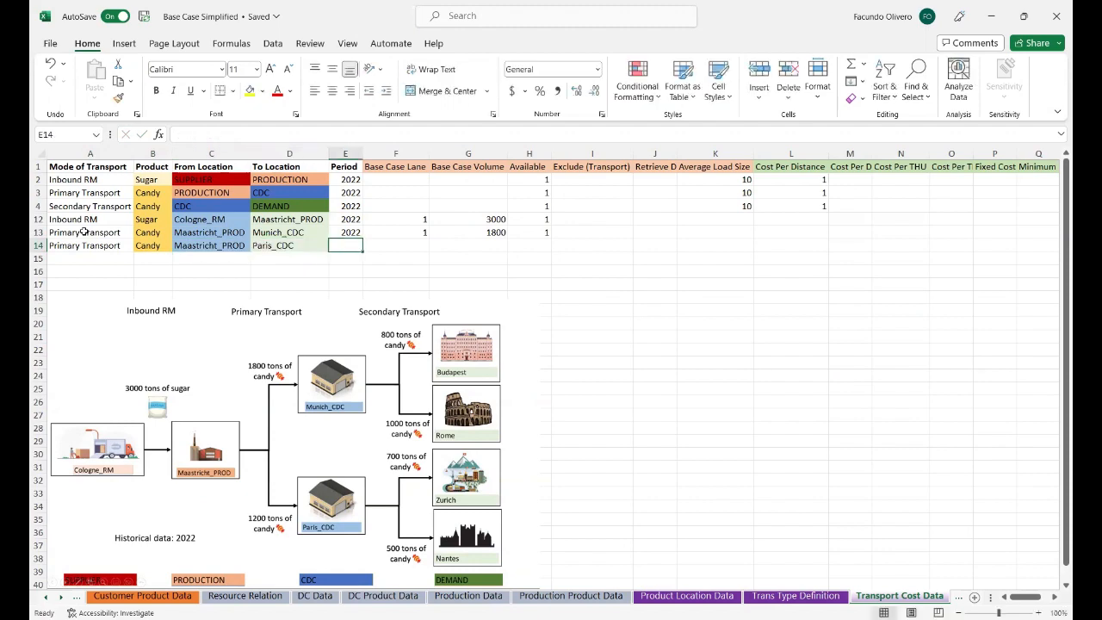
type("2022\t1\t1200\t1")
key("Return")
Add a Secondary Transport lane for Candy in row 15 from Munich_CDC to Budapest with period 2022, base case lane 1, volume 800 and available 1.
type("Secondary Transport")
key("Tab")
type("Candy")
key("Tab")
type("Munich_CDC")
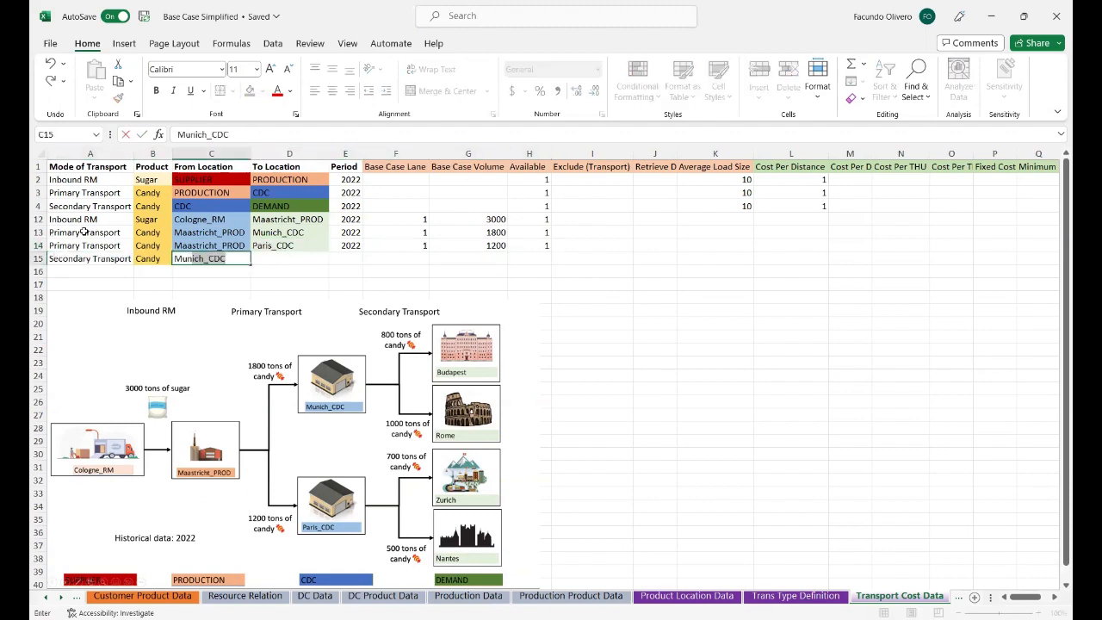
key("Tab")
type("Budapest\t2022\t1\t800\t1")
key("Return")
Add a Secondary Transport lane for Candy in row 16 from Munich_CDC to Rome with period 2022, base case lane 1, volume 1000 and available 1.
type("Secondary Transport")
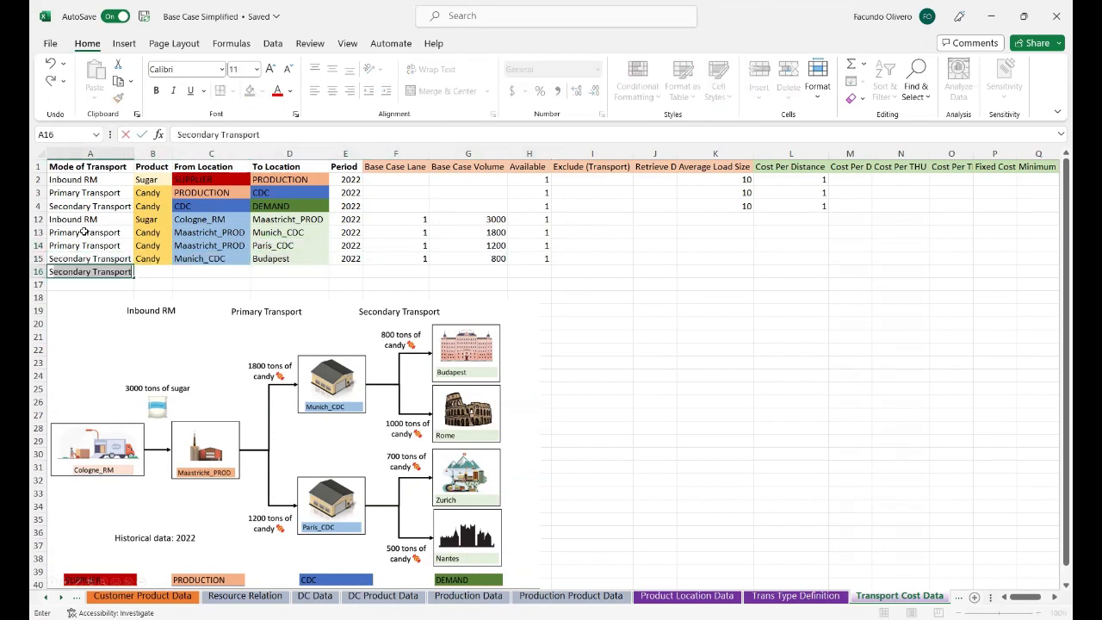
key("Tab")
type("Candy")
key("Tab")
type("Munich_CDC")
key("Tab")
type("Rome\t2022\t1")
key("Tab")
type("1000")
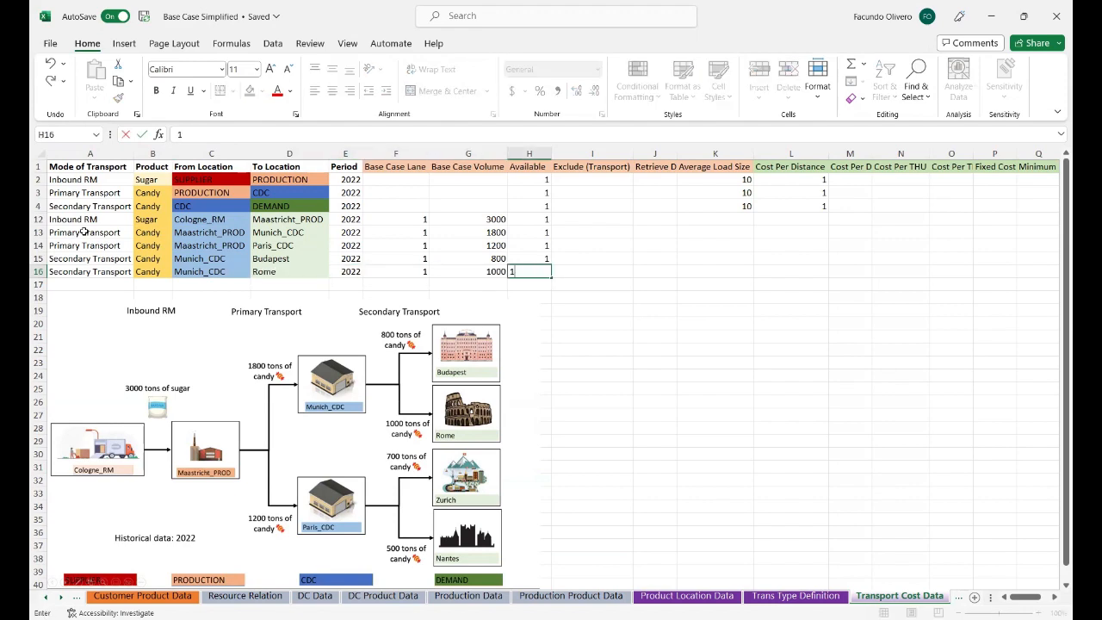
key("Tab")
type("1")
key("Return")
Add a Secondary Transport lane for Candy in row 17 from Paris_CDC to Zurich with period 2022, base case lane 1, volume 700 and available 1.
type("Secondary Transport\tCandy\tParis_CDC\tZurich\t2022\t1\t700\t1")
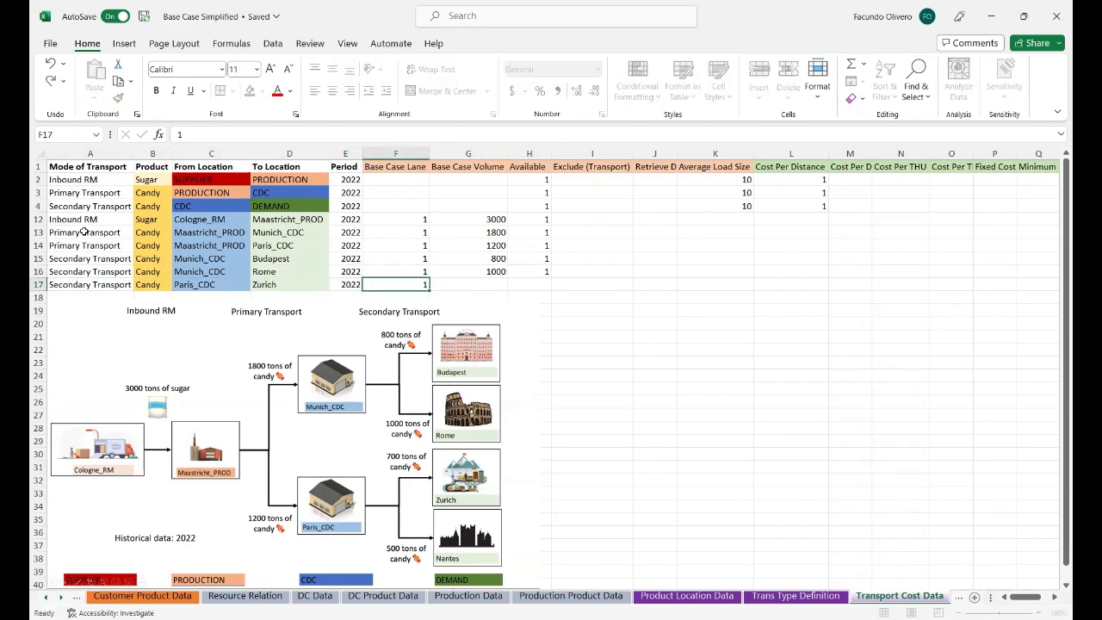
key("Tab")
key("Return")
Add a Secondary Transport lane for Candy in row 18 from Paris_CDC to Nantes with period 2022, base case lane 1, volume 500 and available 1.
type("Secondary Transport")
key("Tab")
type("cAndy")
key("Tab")
type("Paris_CDC\tNantes\t2022\t1\t500\t1")
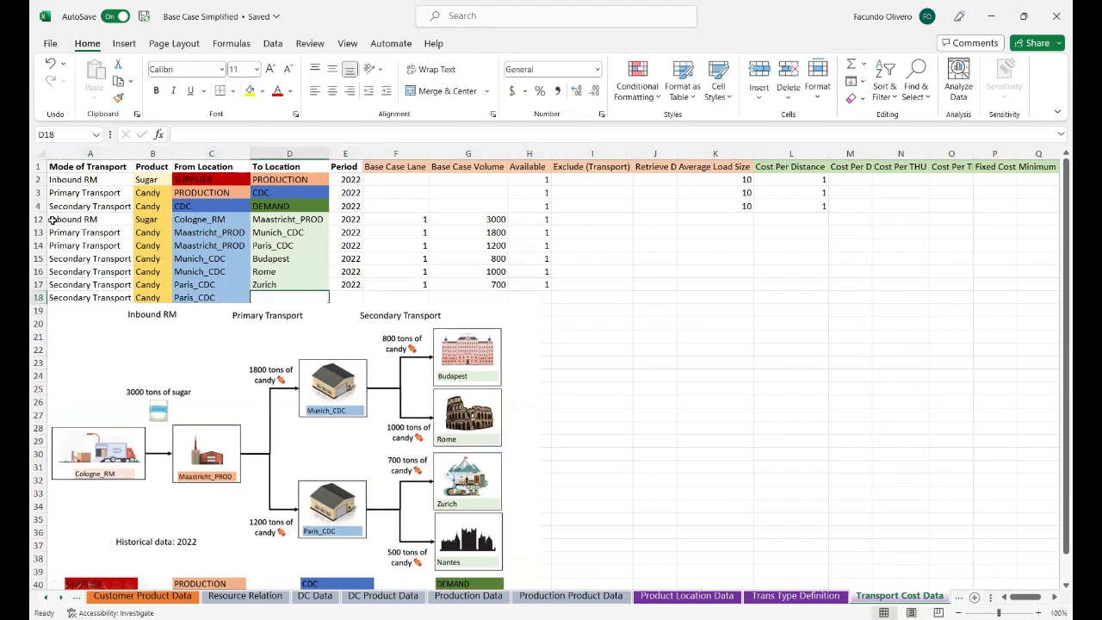
key("Tab")
Switch to Network Design Navigator and load the Base Case Simplified V2 configuration with the BCS V4 network input dataset.
key("alt+Tab")
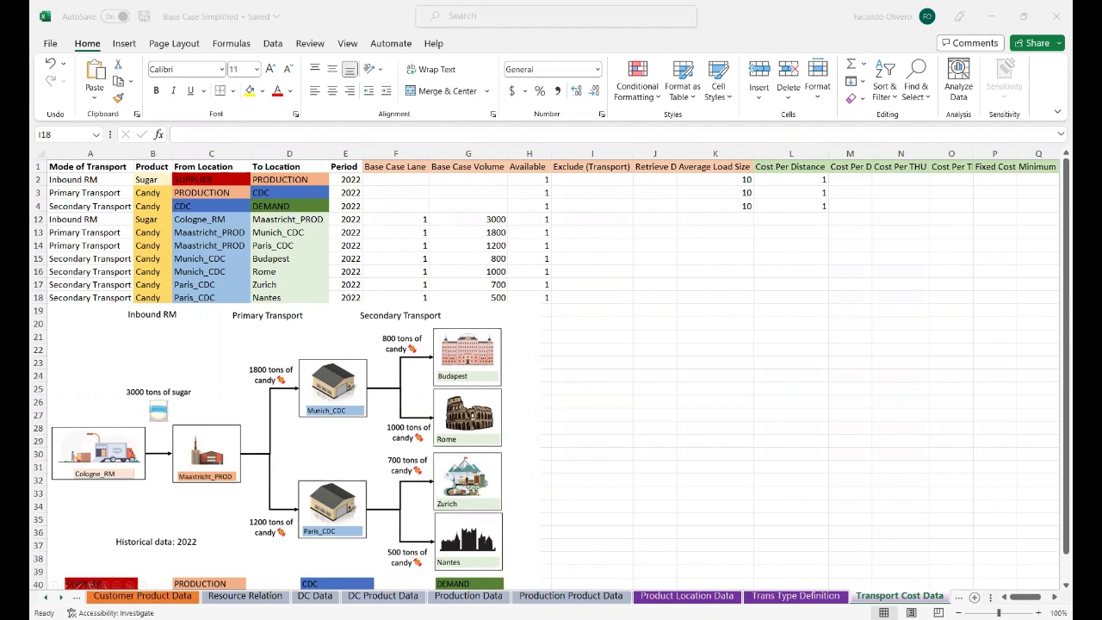
key("alt+Tab")
left_click(904, 608)
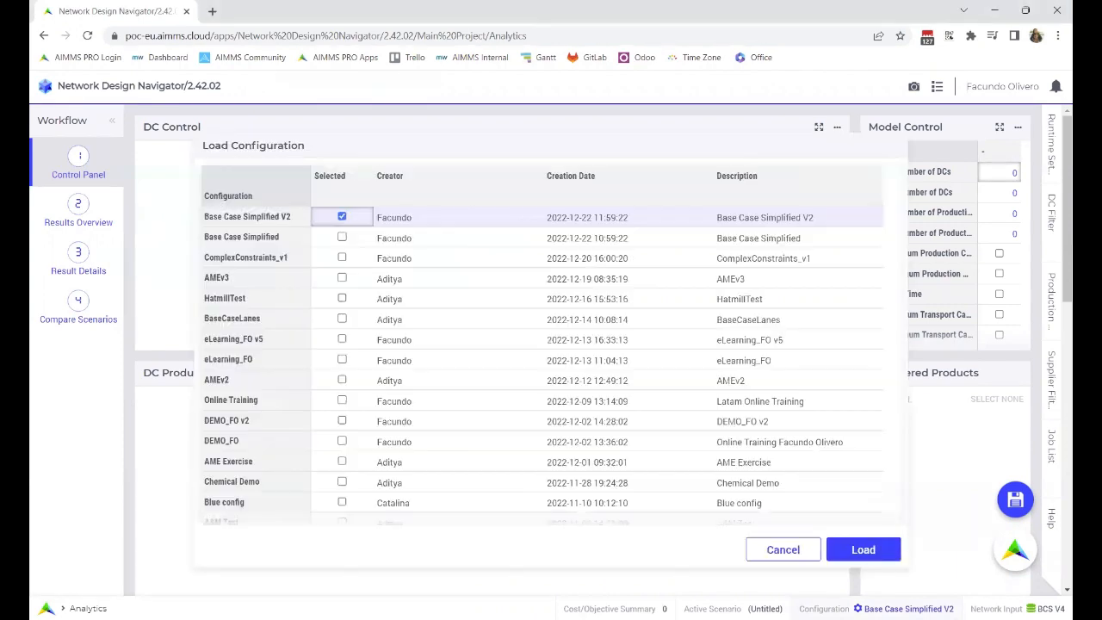
left_click(841, 545)
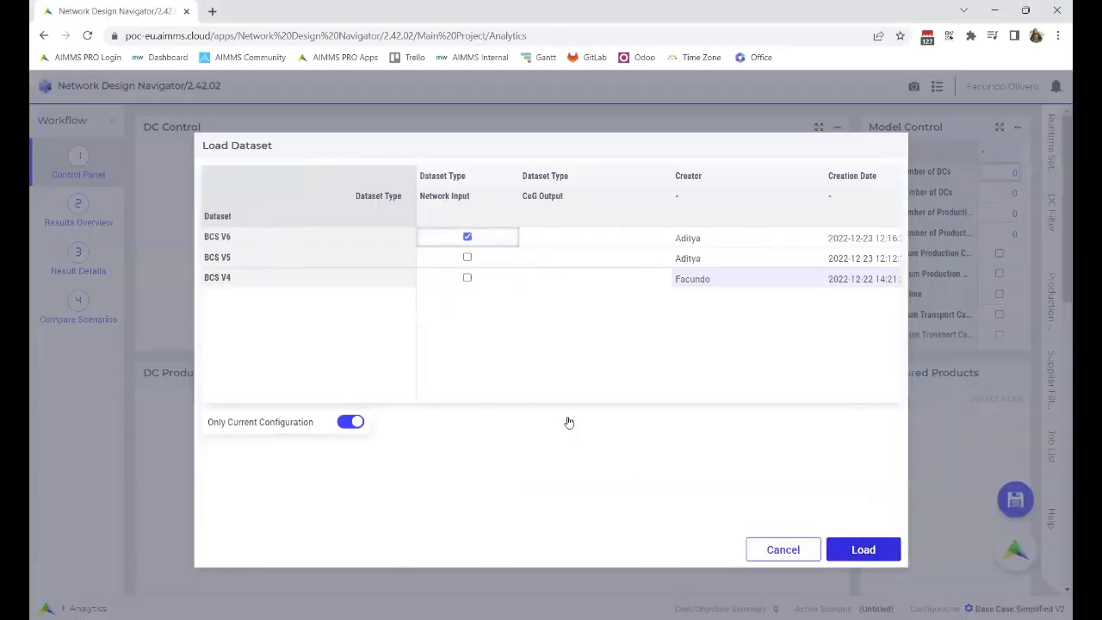
left_click(466, 277)
left_click(861, 549)
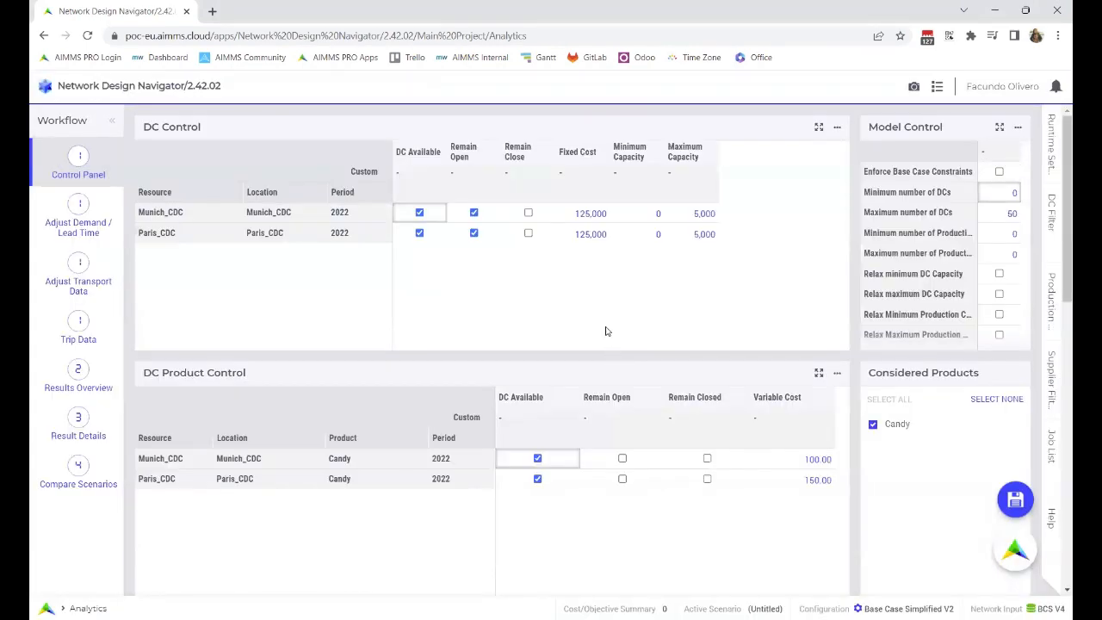
Enable Enforce Base Case Constraints and Relax Lead Time for the model, and solve it.
left_click(999, 173)
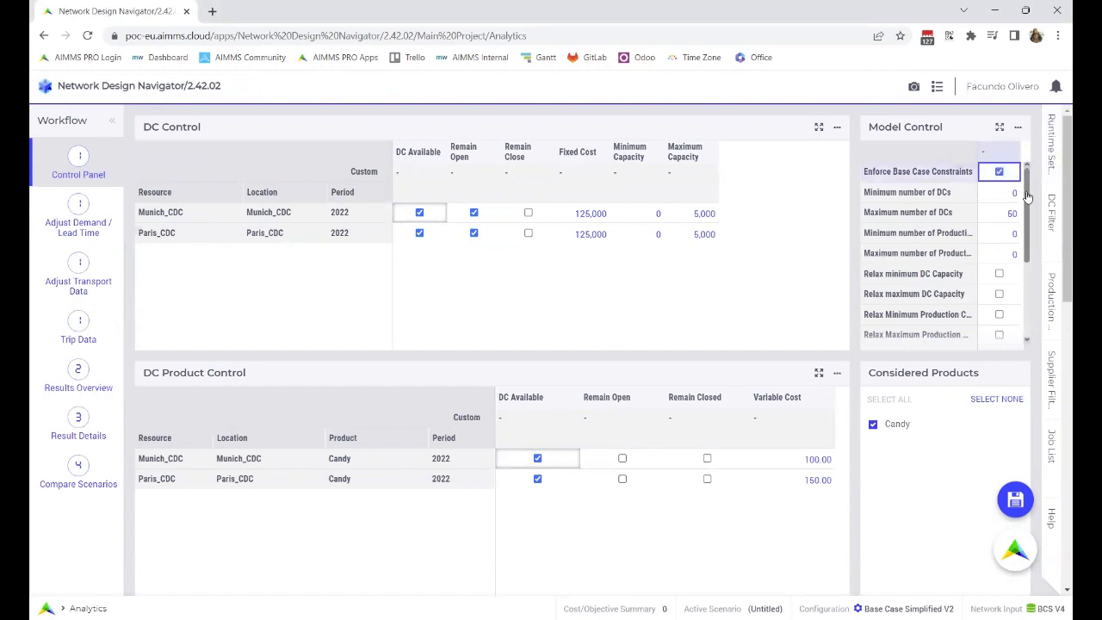
left_click_drag(1026, 195, 1021, 246)
left_click(998, 272)
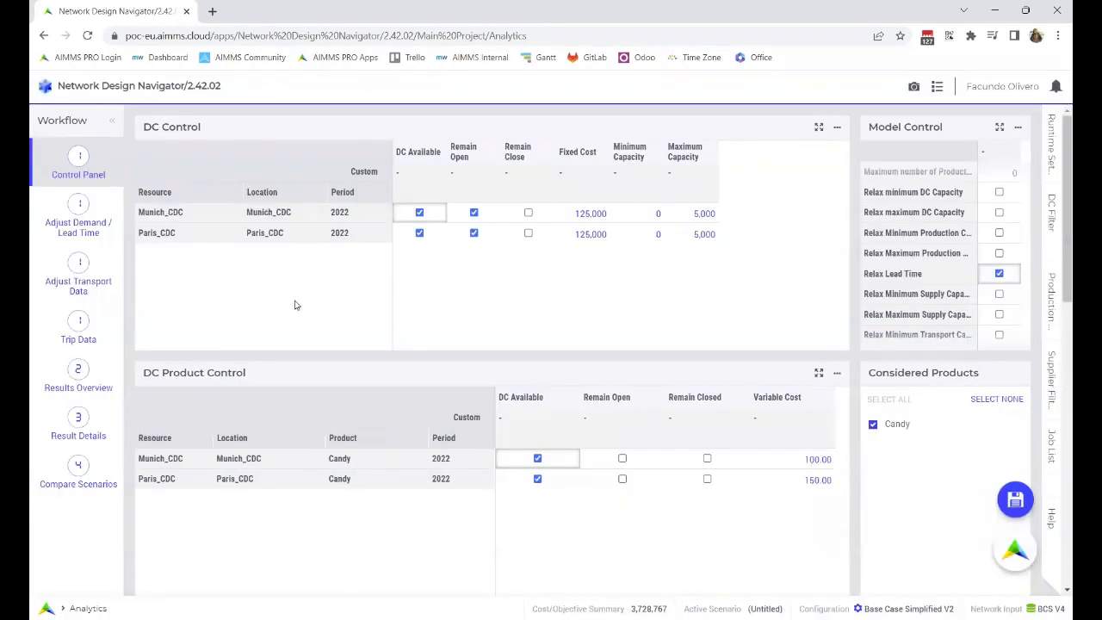
Open the results overview map and include the Secondary transportation type in the displayed flows.
left_click(79, 376)
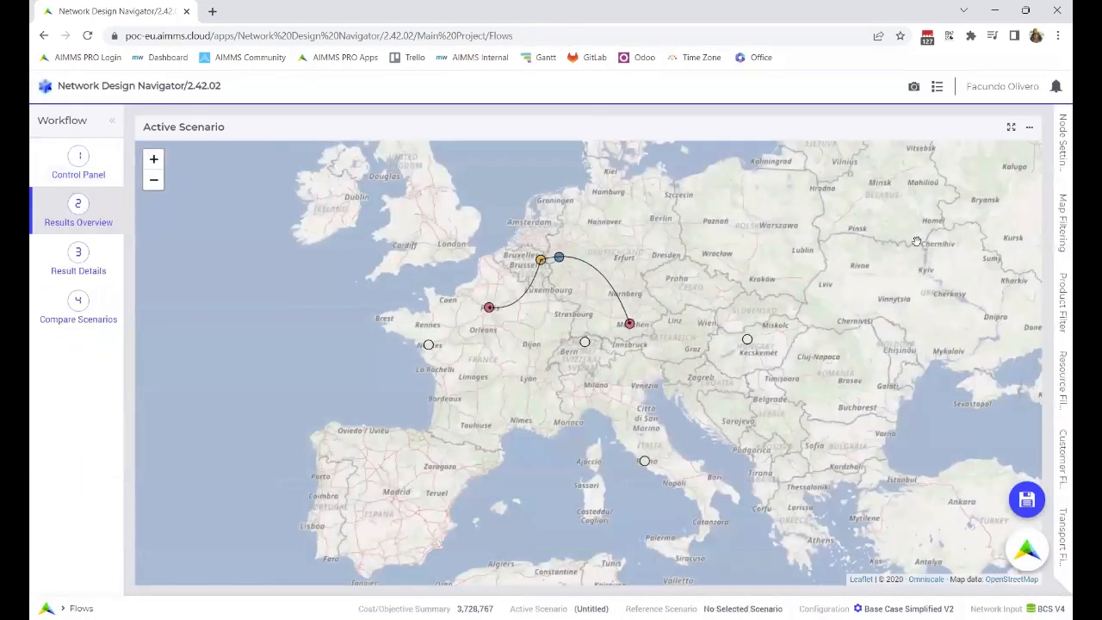
left_click(1062, 160)
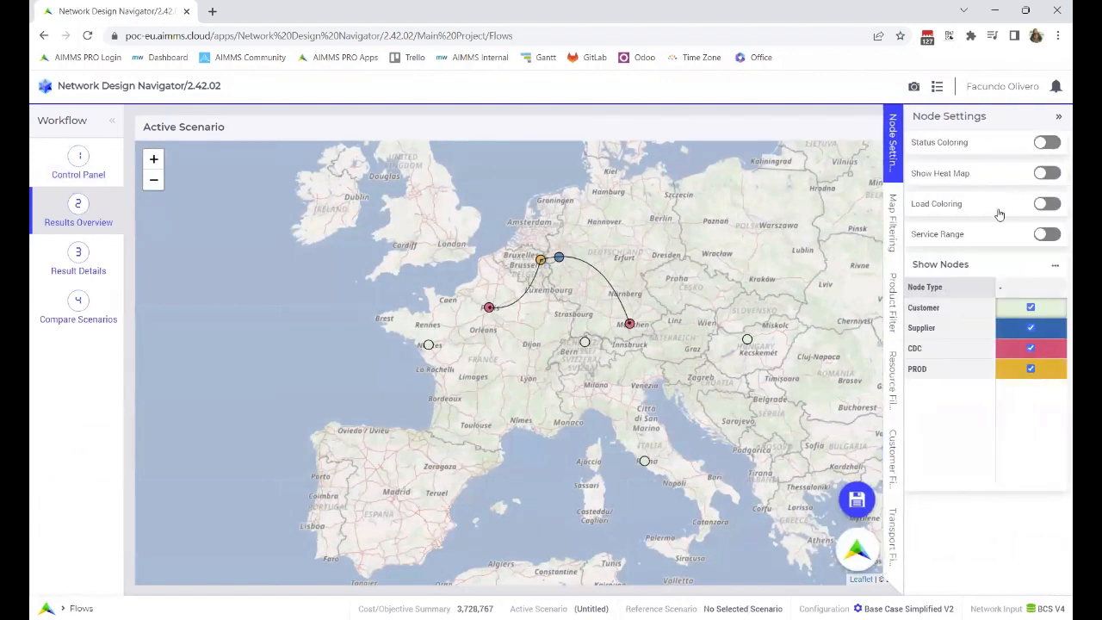
left_click(895, 533)
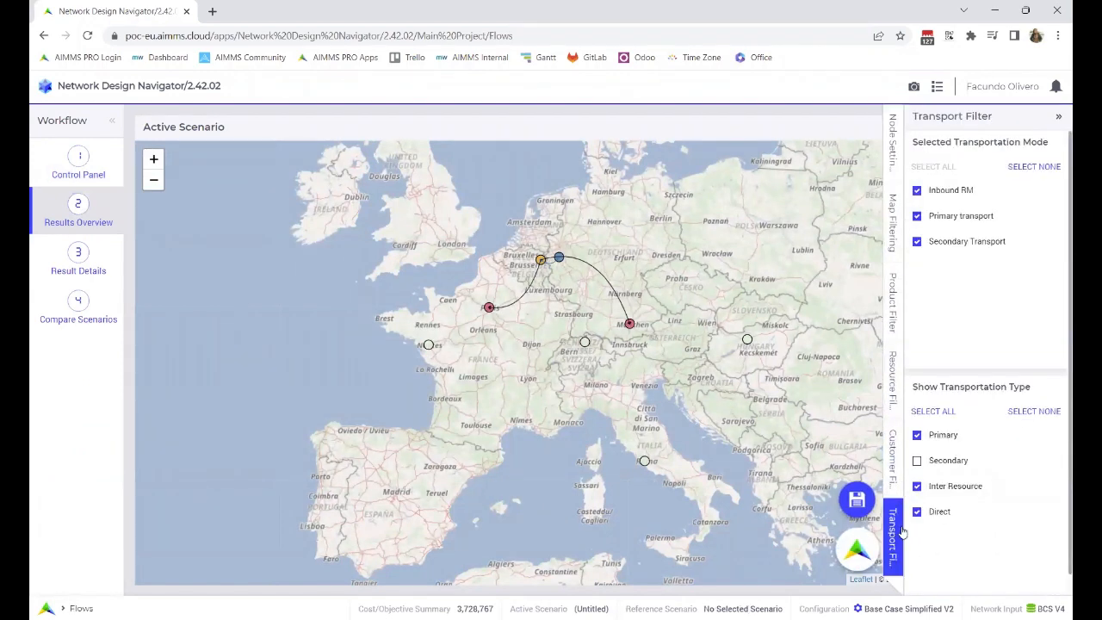
left_click(916, 460)
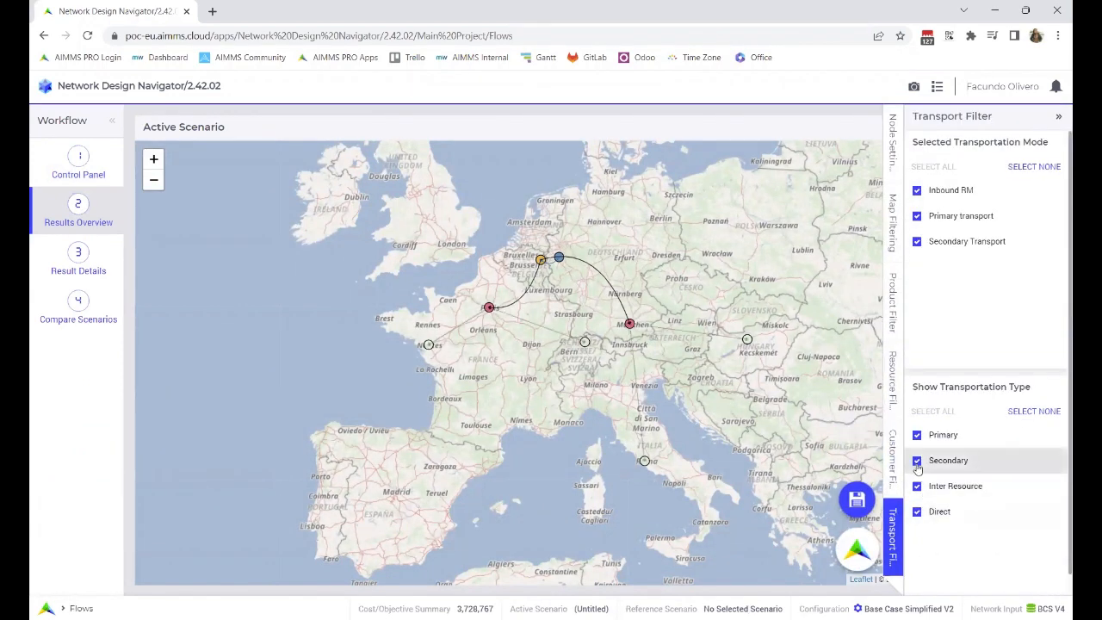
Turn on Lanes by Volume in the map filtering so the lanes are drawn according to their volume.
left_click(901, 392)
left_click(888, 336)
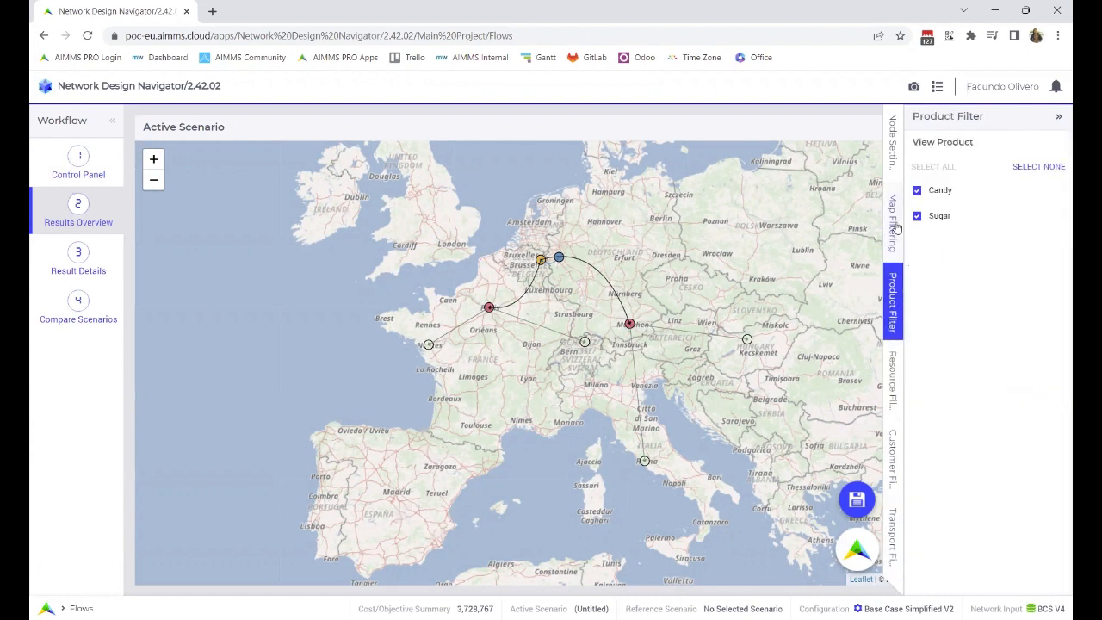
left_click(896, 226)
left_click(899, 161)
left_click(900, 217)
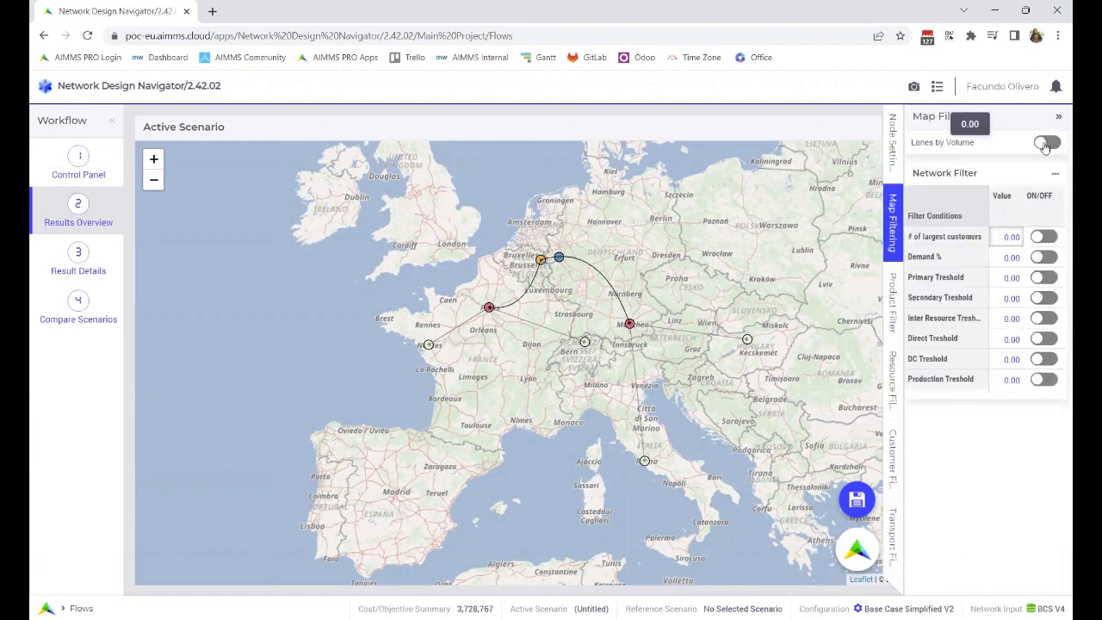
left_click(1046, 142)
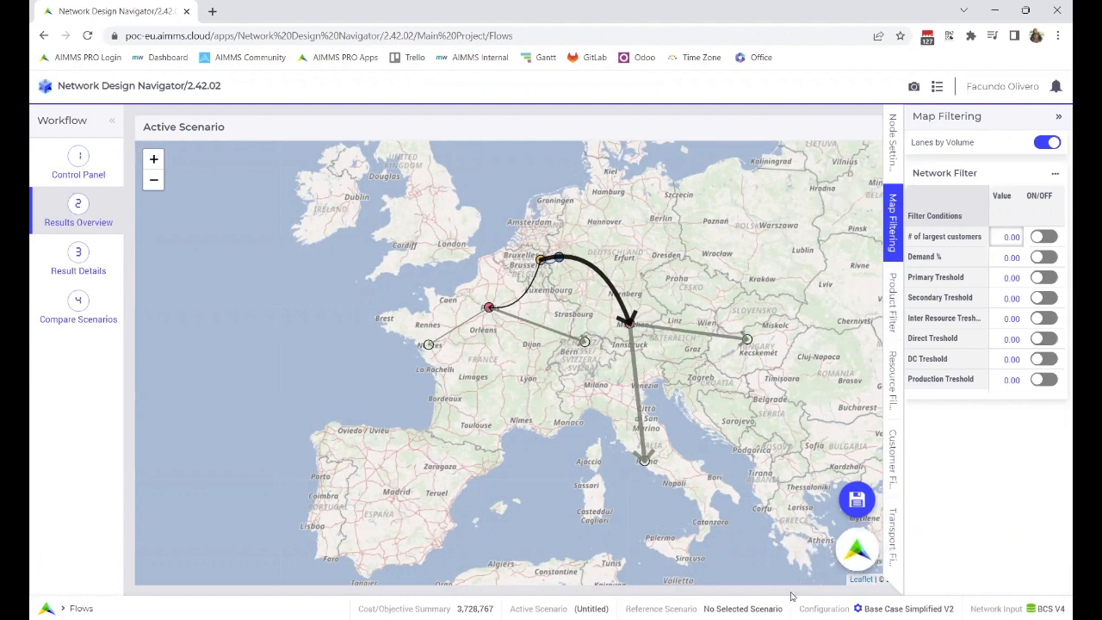
Save the solved scenario under the name Base Case Candy.
left_click(856, 499)
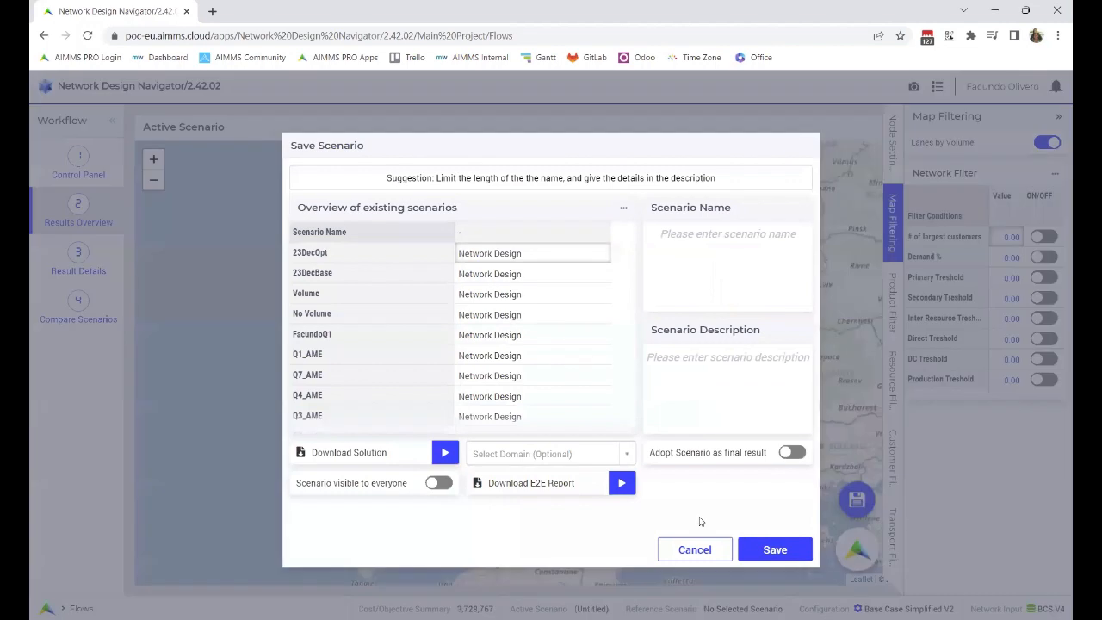
left_click(756, 228)
type("Base Case Candy")
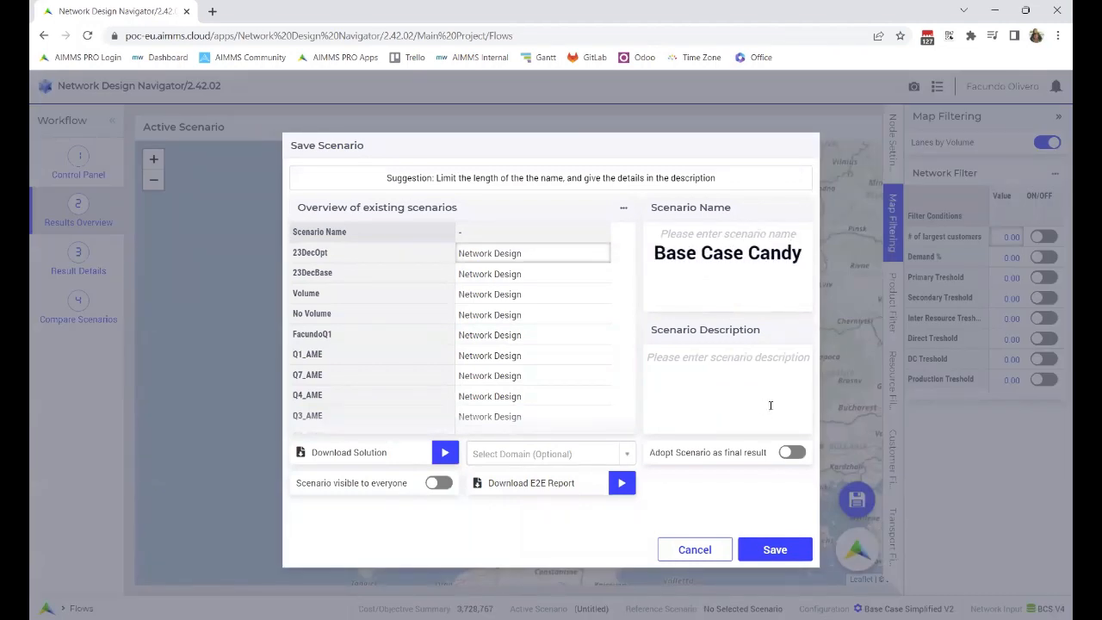
left_click(772, 549)
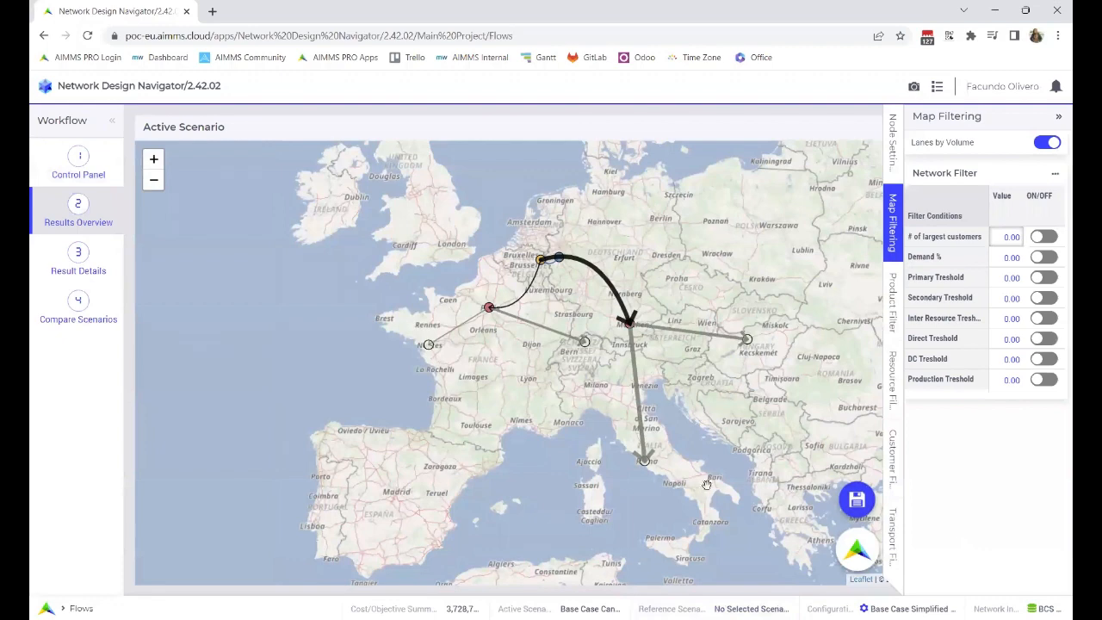
Solve the model again without enforcing the base case constraints and save the result as scenario Candy Optimized.
left_click(98, 160)
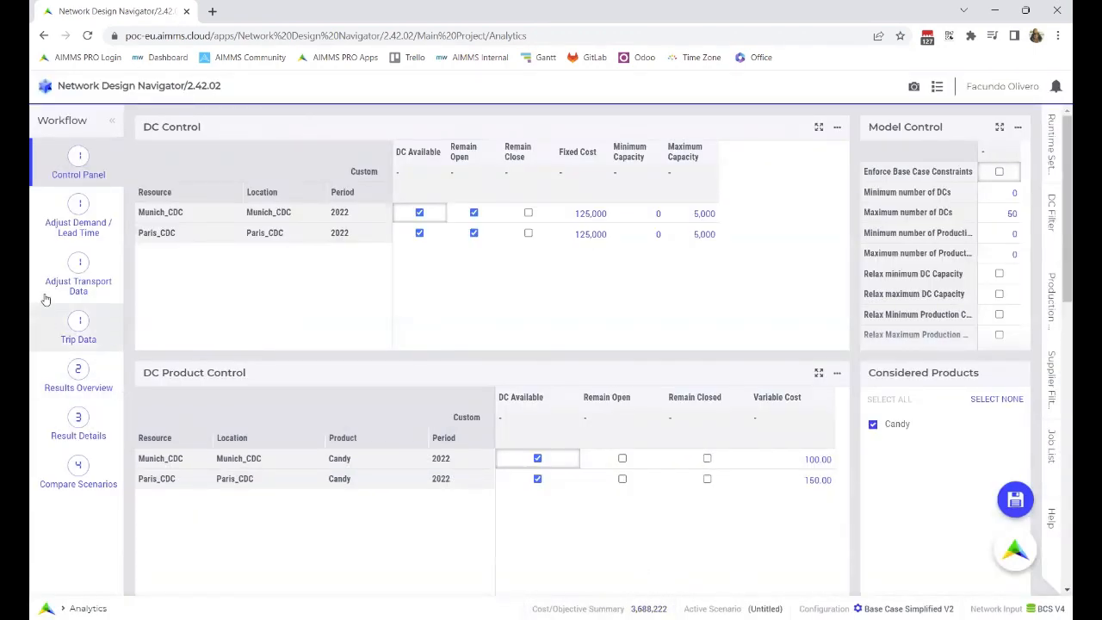
left_click(76, 371)
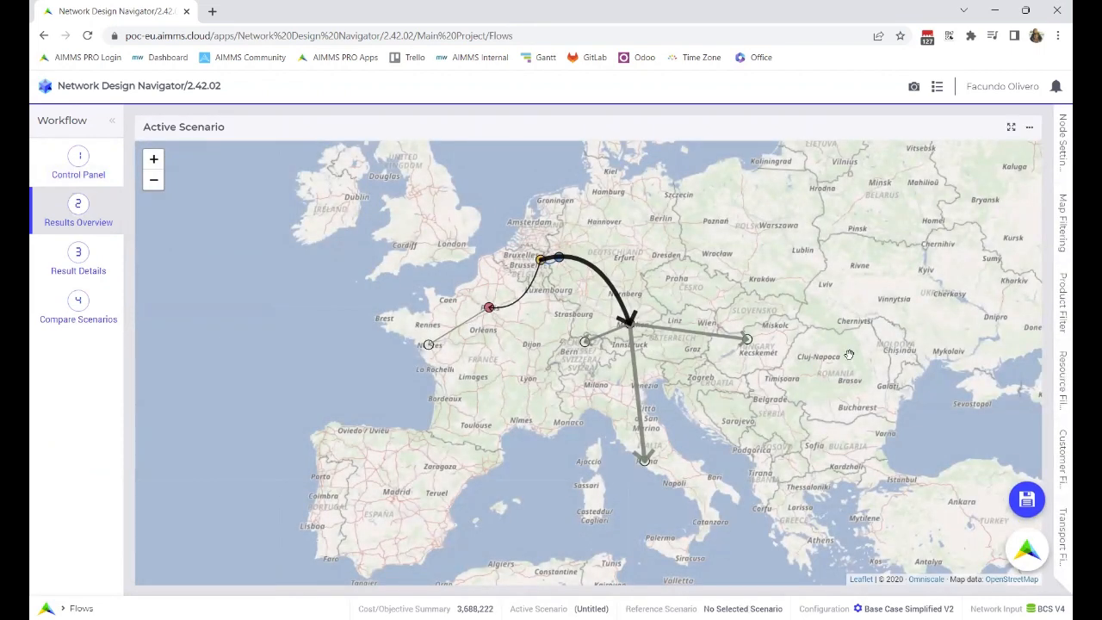
left_click(1026, 511)
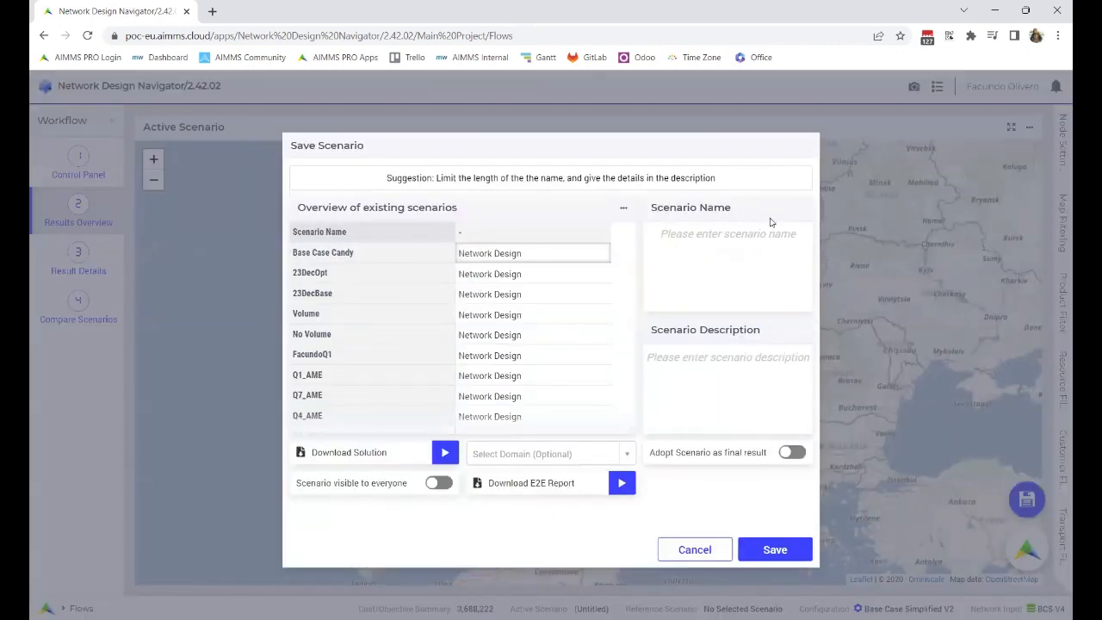
type("Optimized")
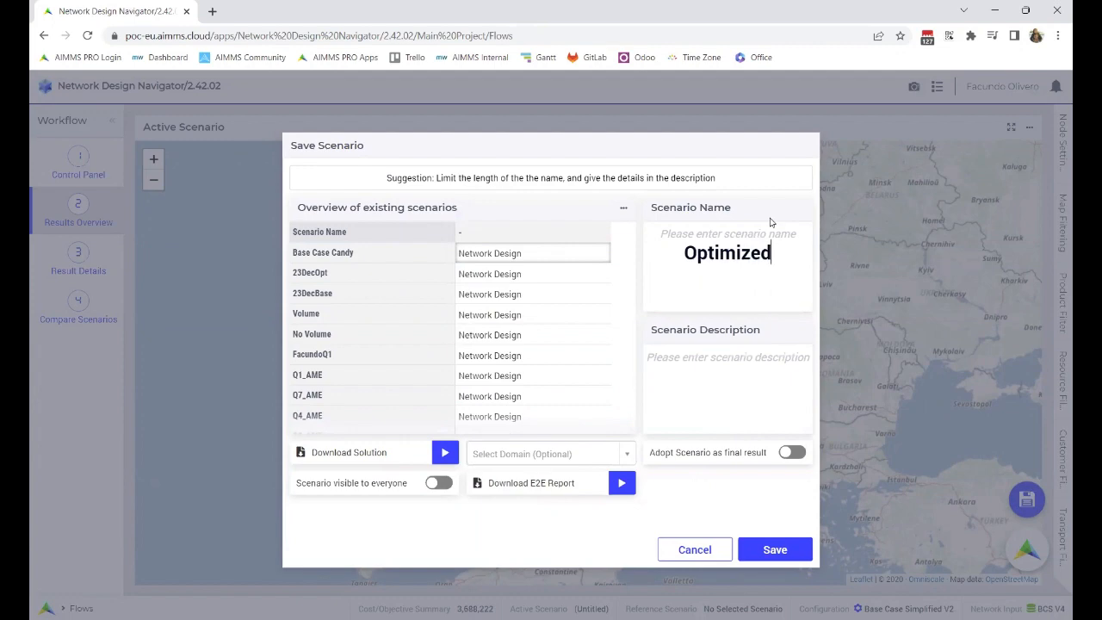
key("Home")
type("Candy")
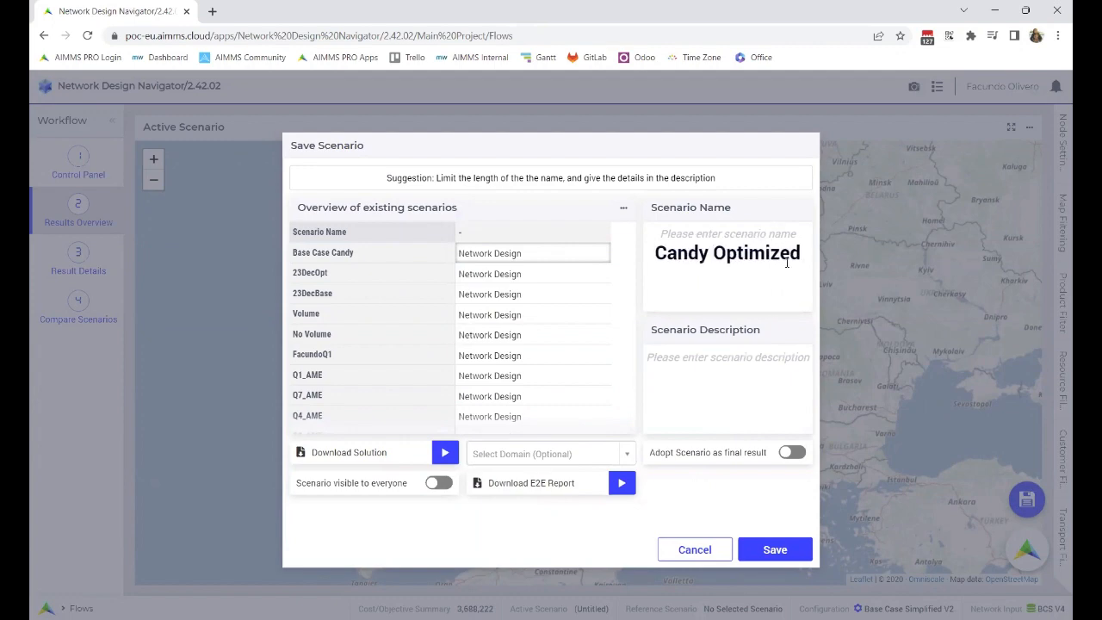
left_click(775, 549)
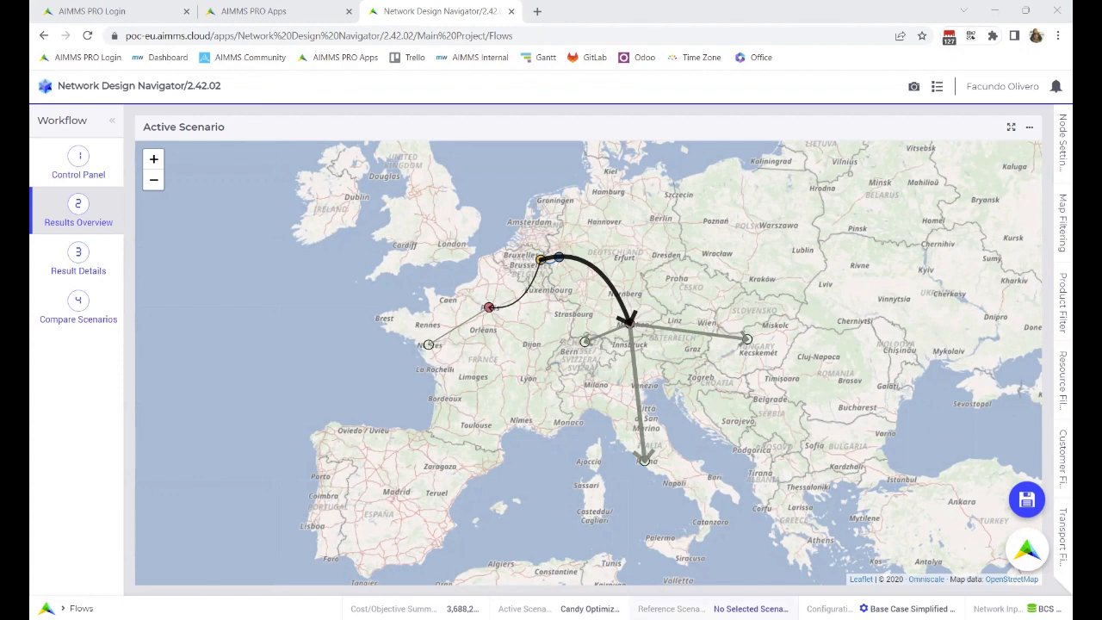
Load Base Case Candy as the reference scenario for the results map.
left_click(752, 608)
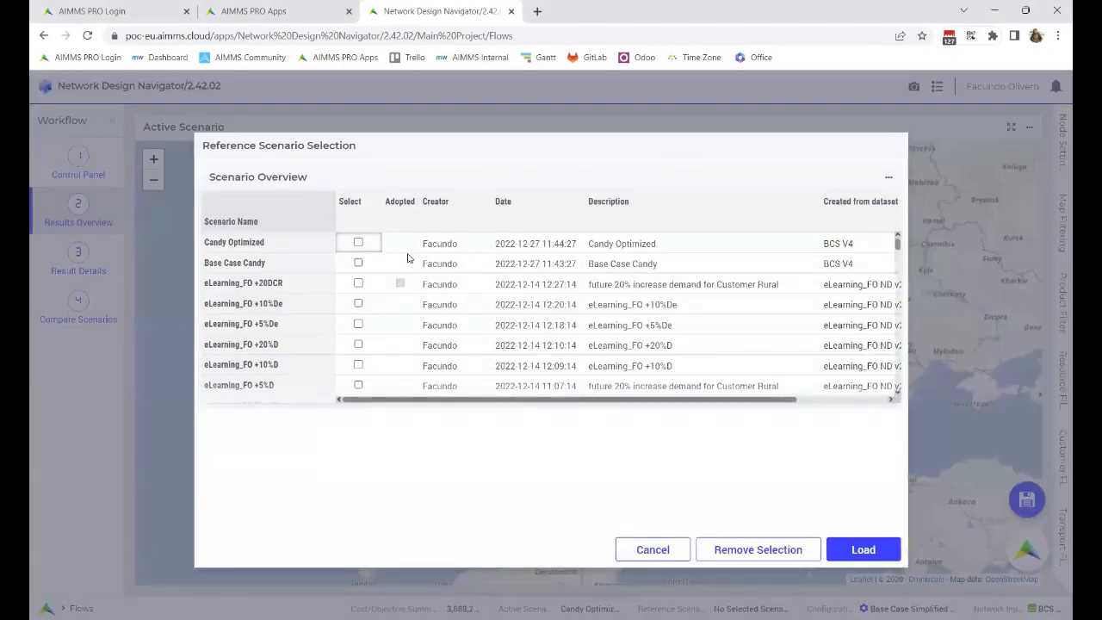
left_click(358, 262)
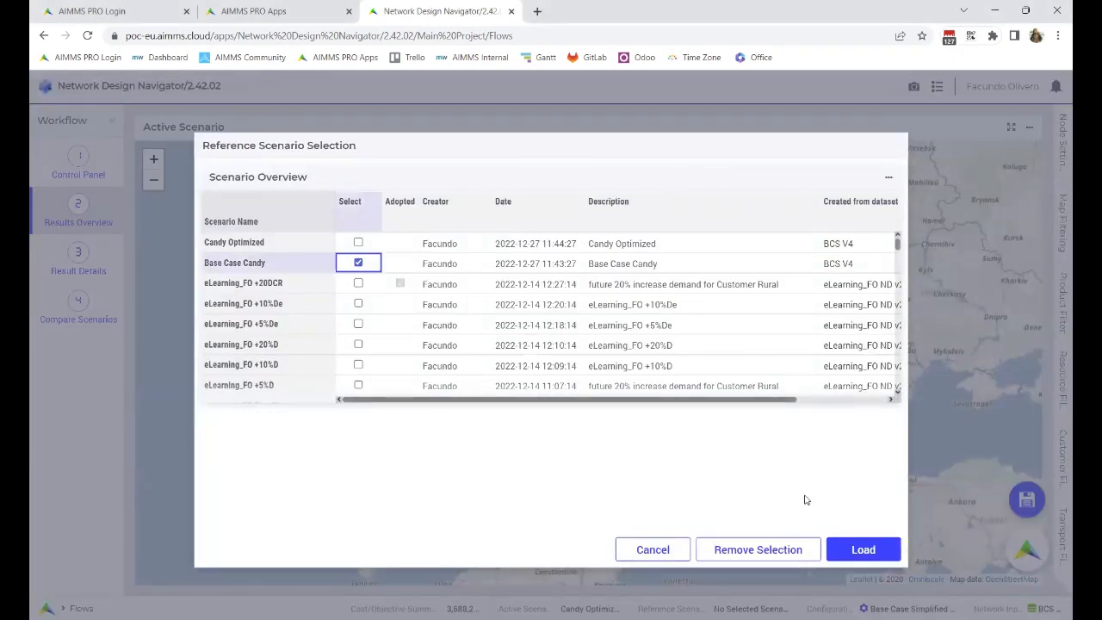
left_click(860, 548)
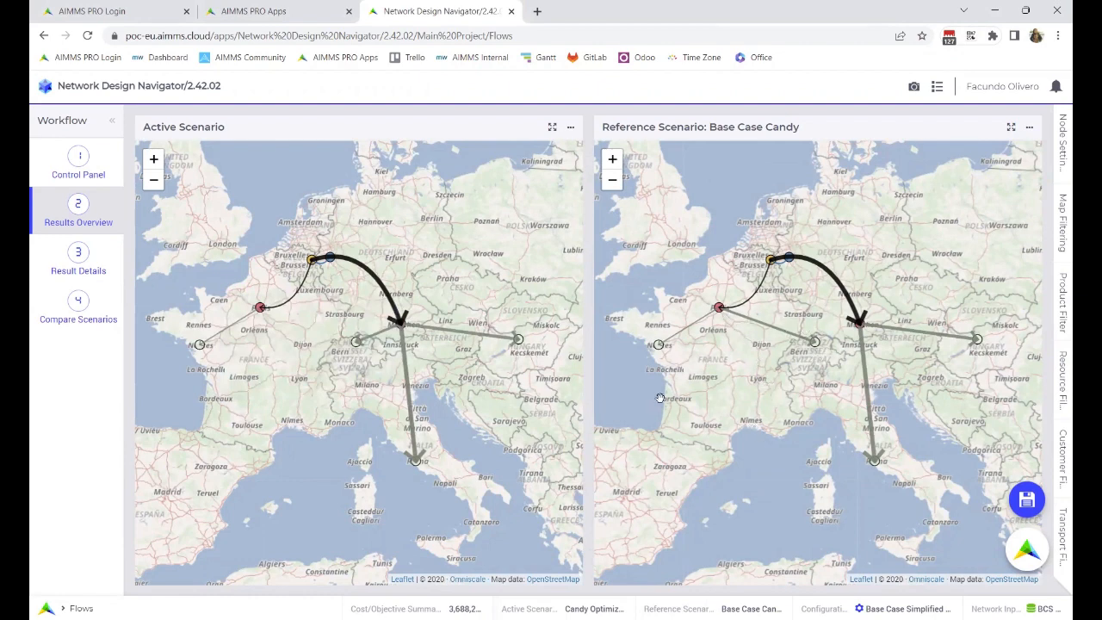
Compare the scenarios Candy Optimized and Base Case Candy, with Base Case Candy as the base scenario.
left_click(80, 316)
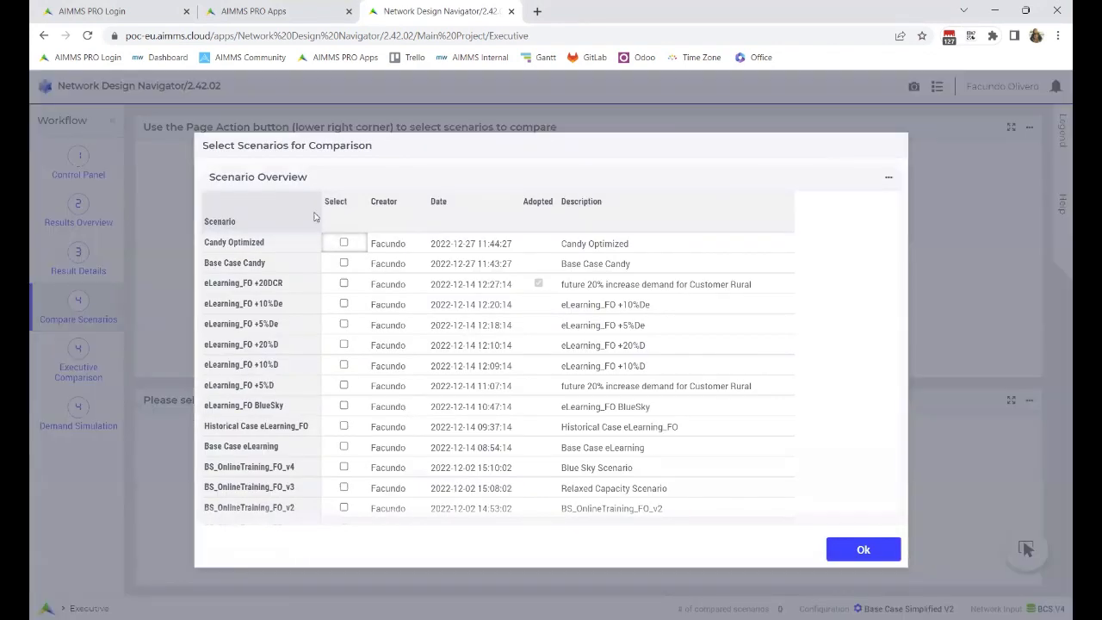
left_click(344, 242)
left_click(343, 263)
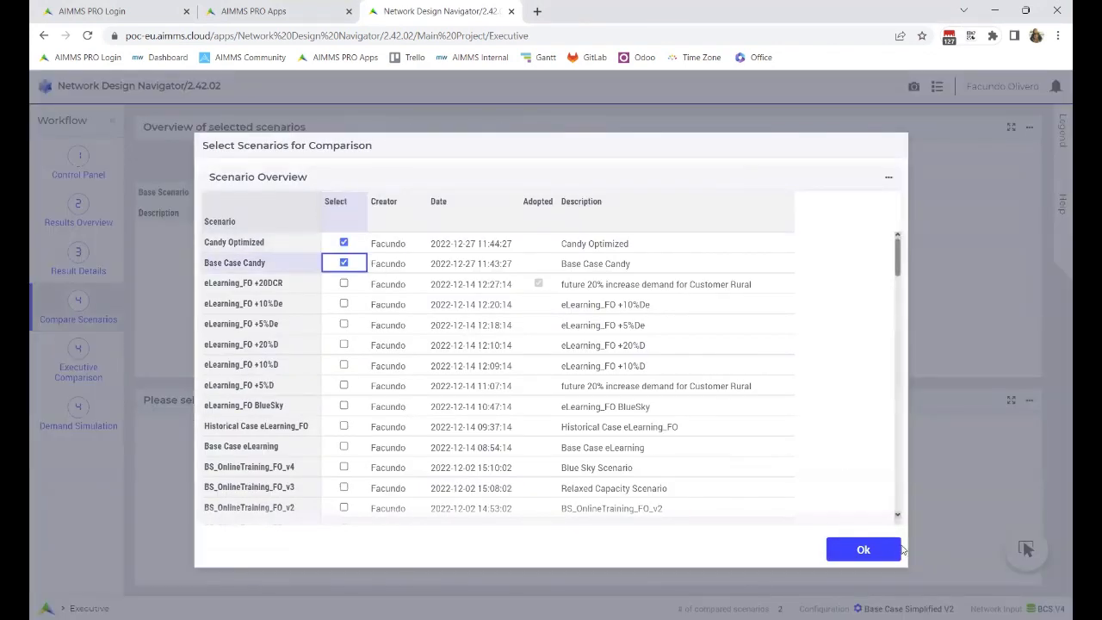
left_click(863, 549)
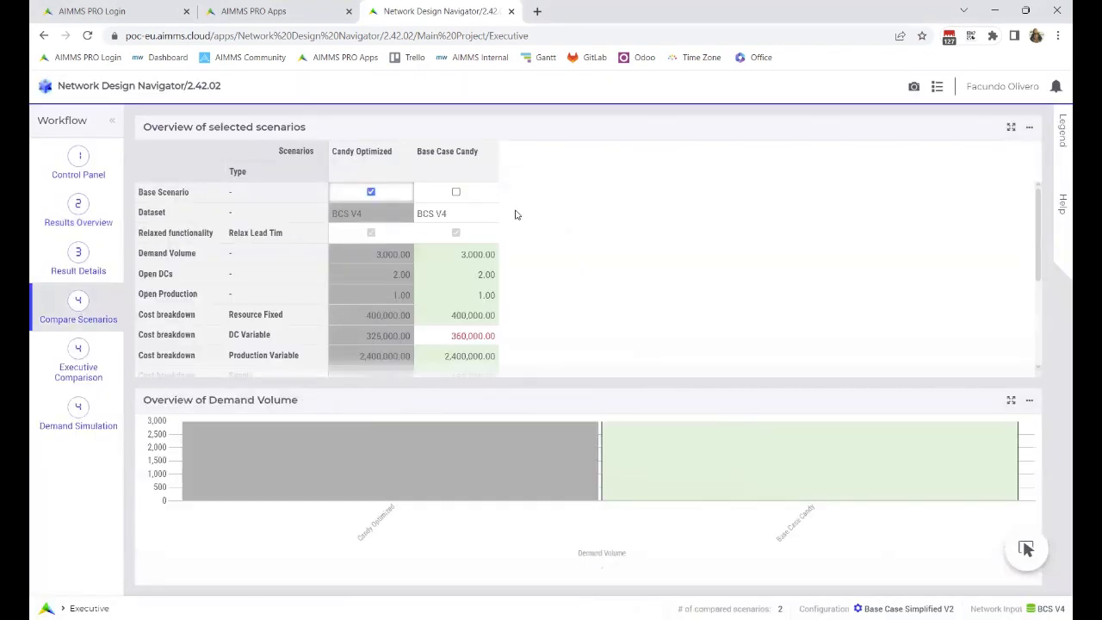
left_click(456, 192)
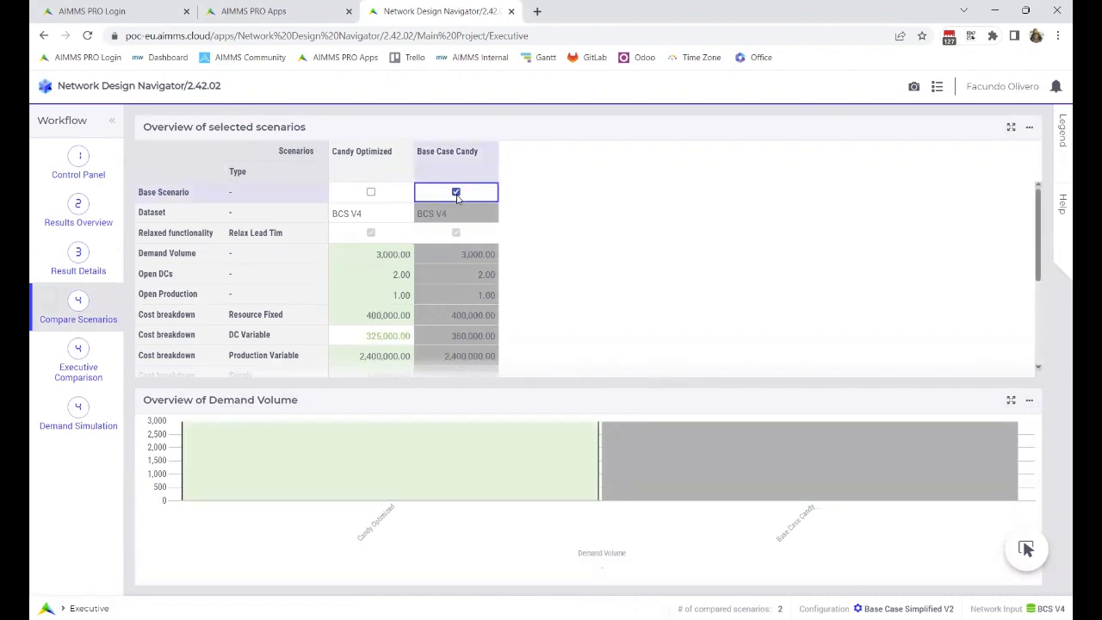
Examine the cost breakdown, total cost and cost per unit of Candy Optimized against Base Case Candy.
scroll(508, 230, "down", 1)
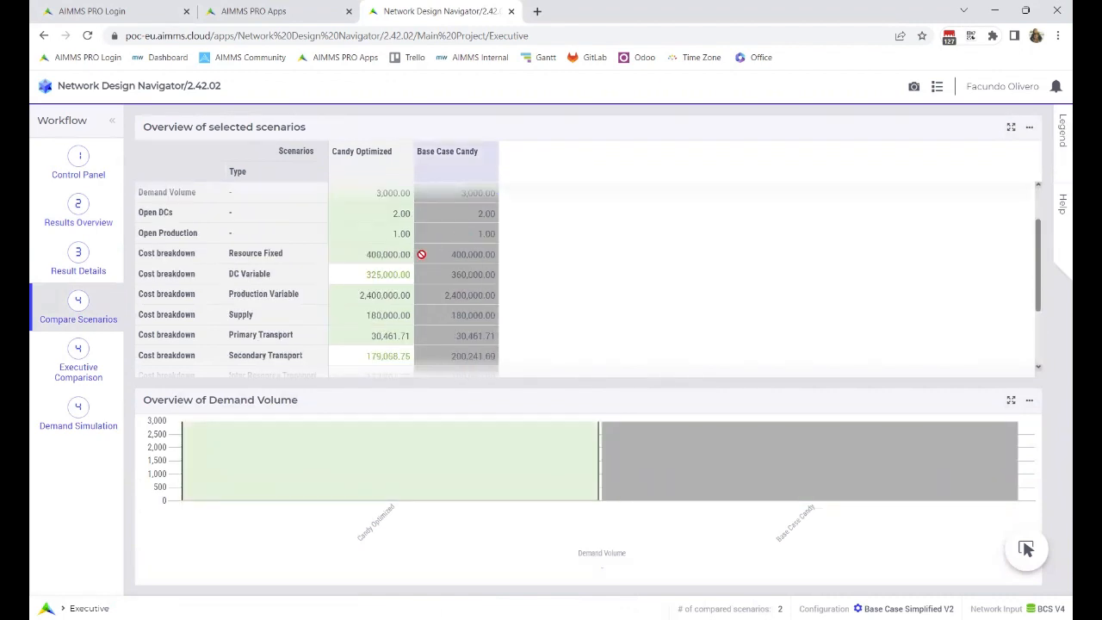
mouse_move(395, 272)
mouse_move(384, 354)
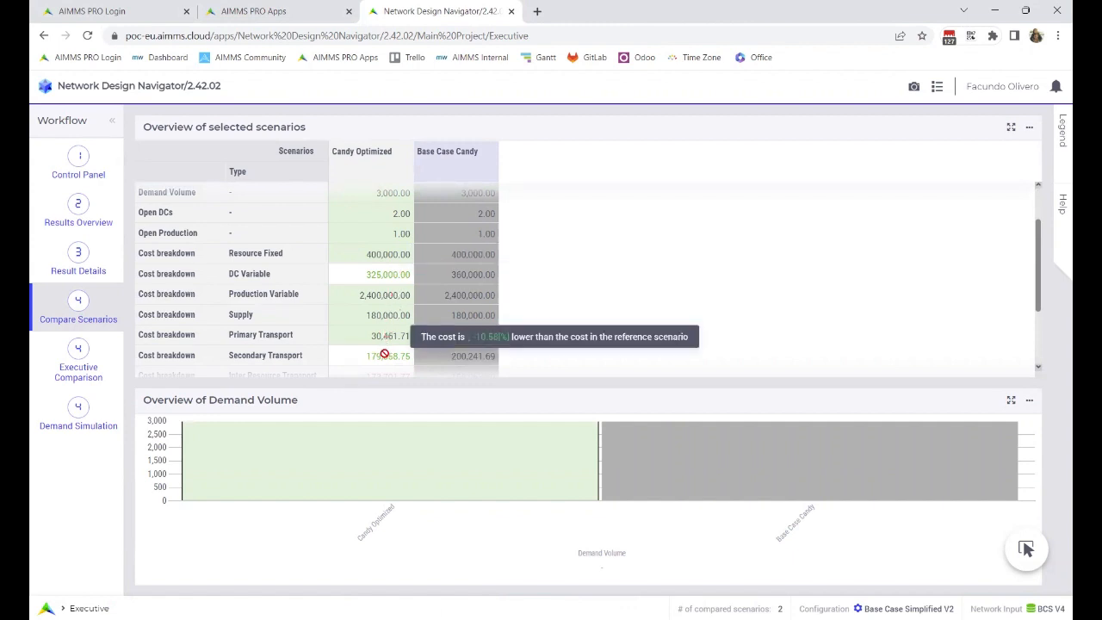
scroll(563, 344, "down", 3)
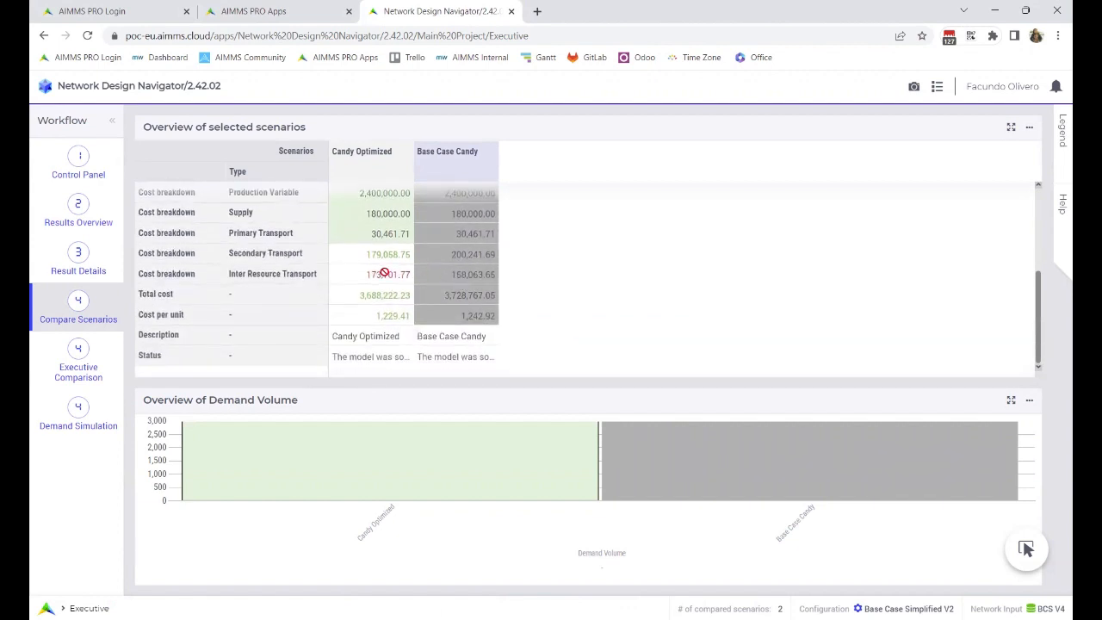